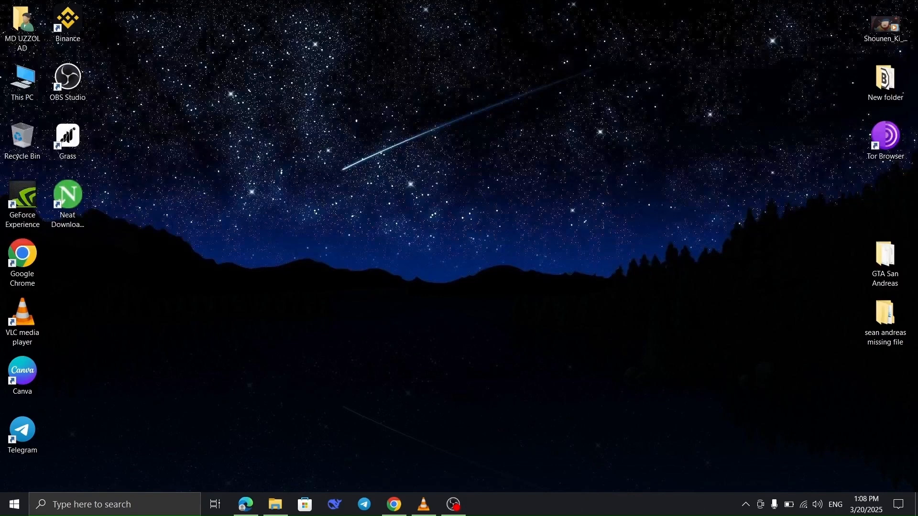
- Run the setup application from the desktop's GTA San Andreas folder and choose English as the installation language
double_click(885, 261)
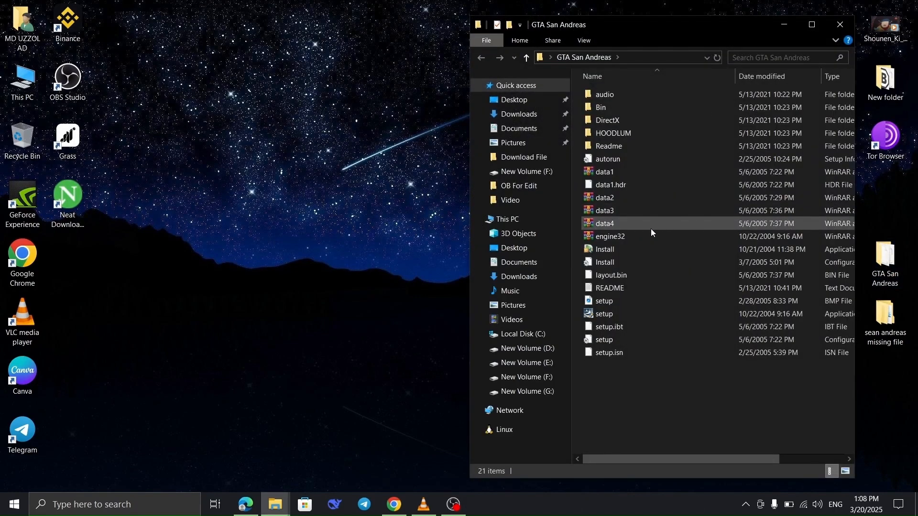
right_click(367, 244)
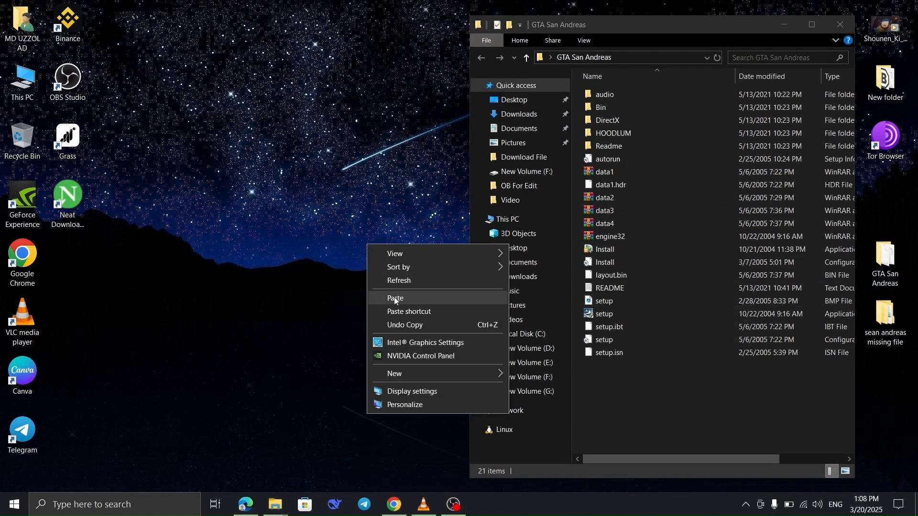
click(409, 282)
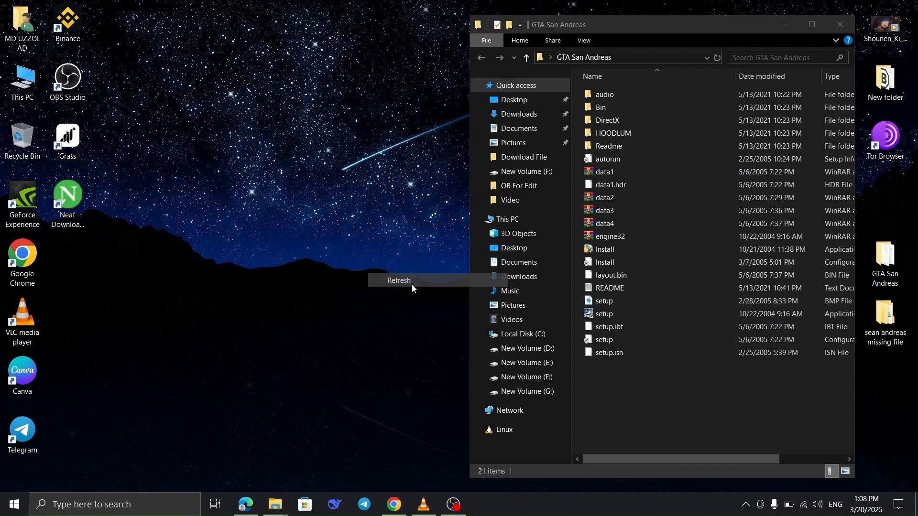
click(599, 317)
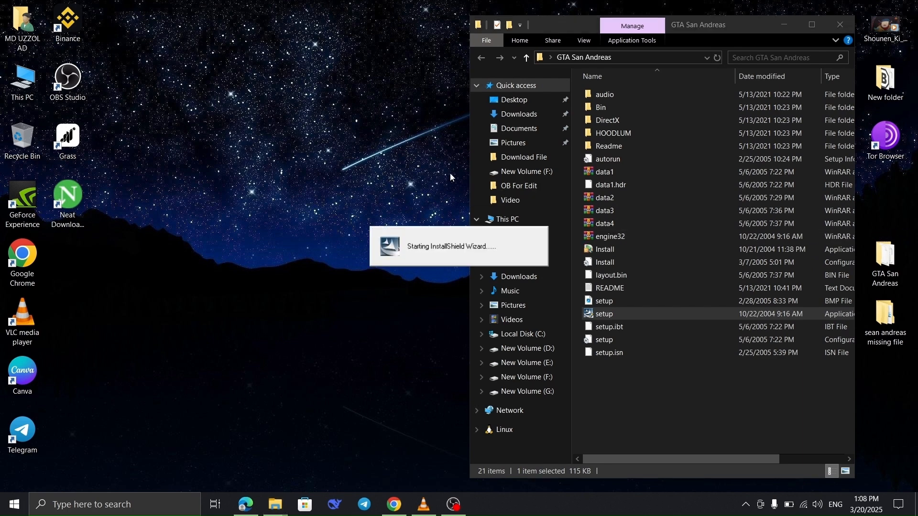
click(788, 23)
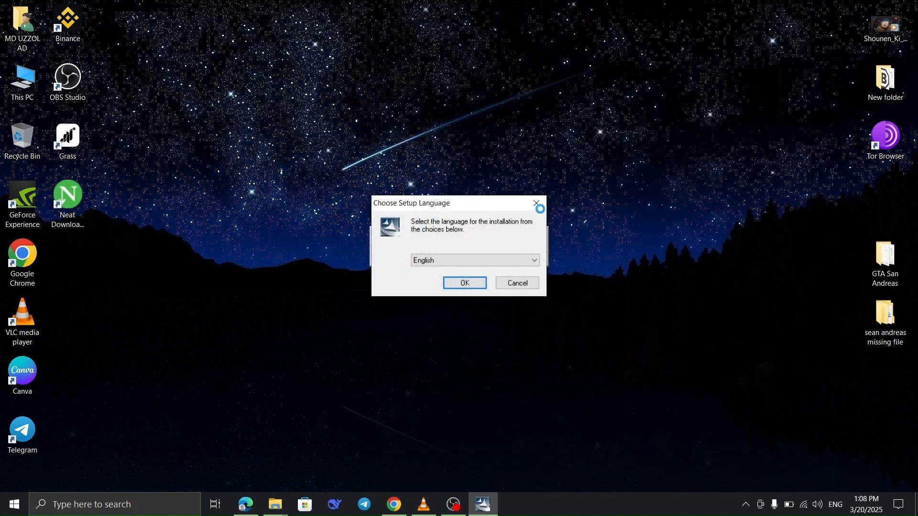
click(475, 284)
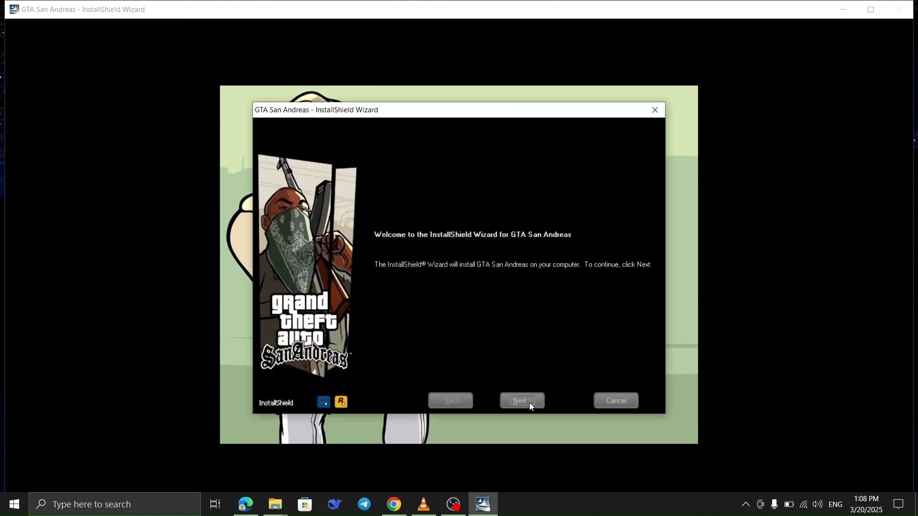
- Pass the installer's welcome page, accept the license agreement and confirm that the computer meets the system requirements
click(530, 403)
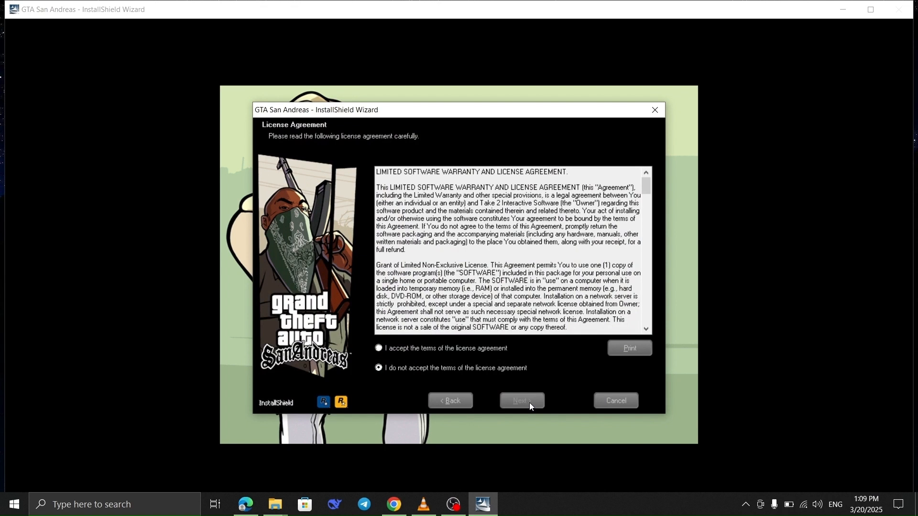
click(383, 348)
click(515, 400)
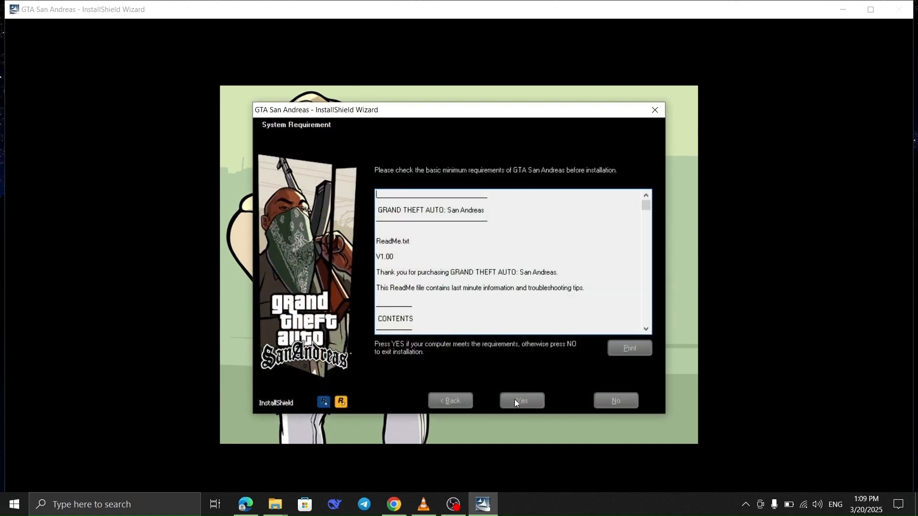
click(514, 399)
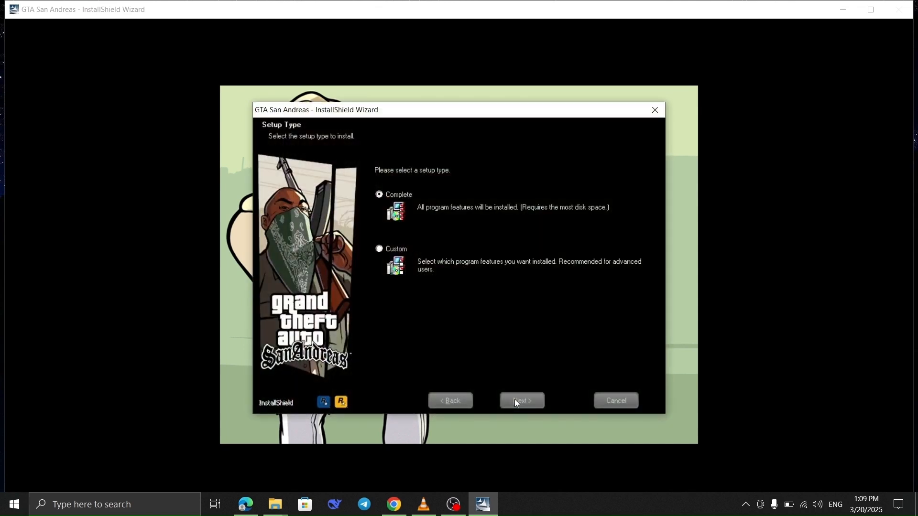
- Install GTA San Andreas with the Complete setup type in C:\Program Files (x86)\Rockstar Games and finish the wizard
click(514, 400)
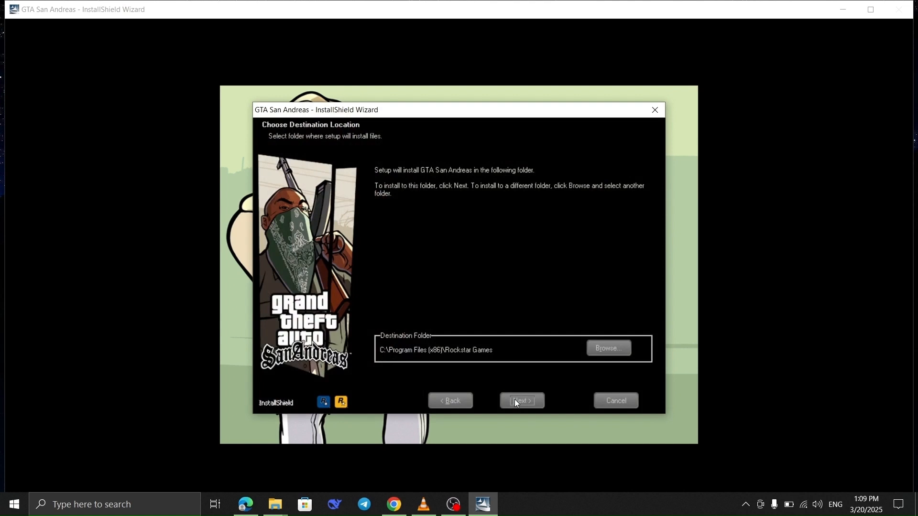
click(515, 400)
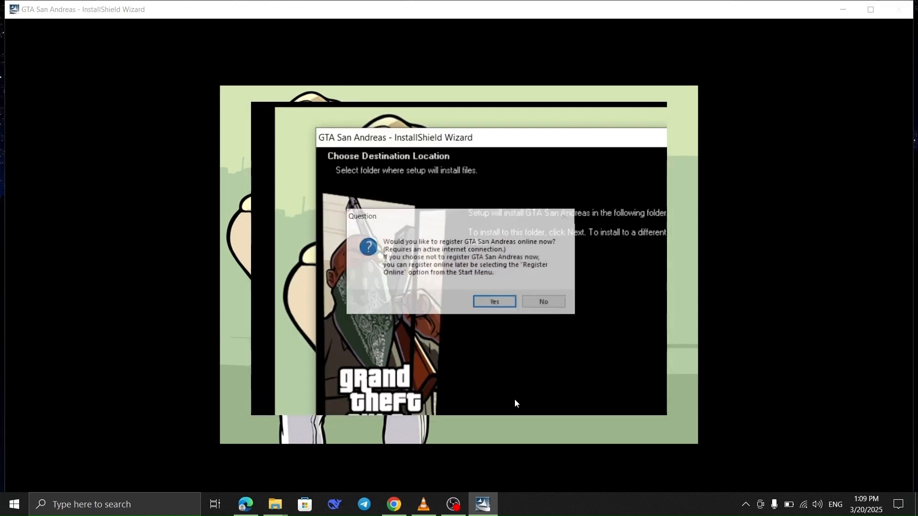
key(Return)
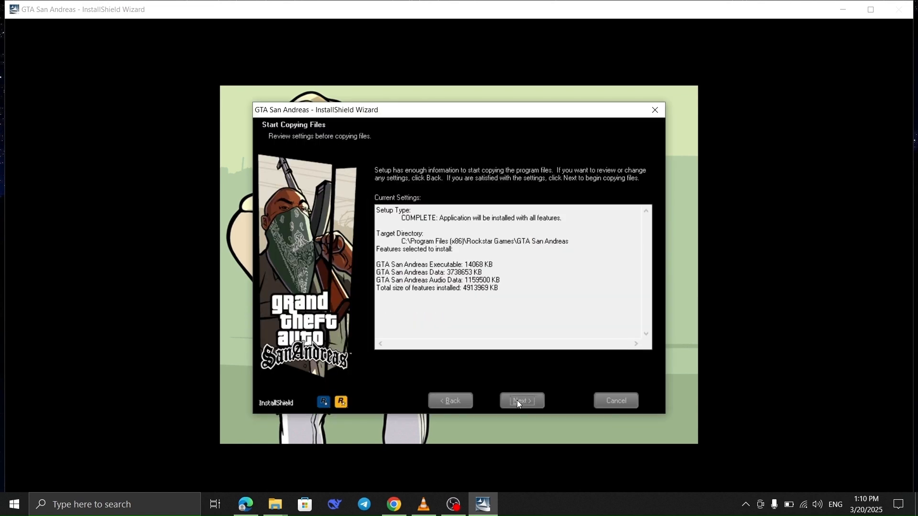
click(518, 402)
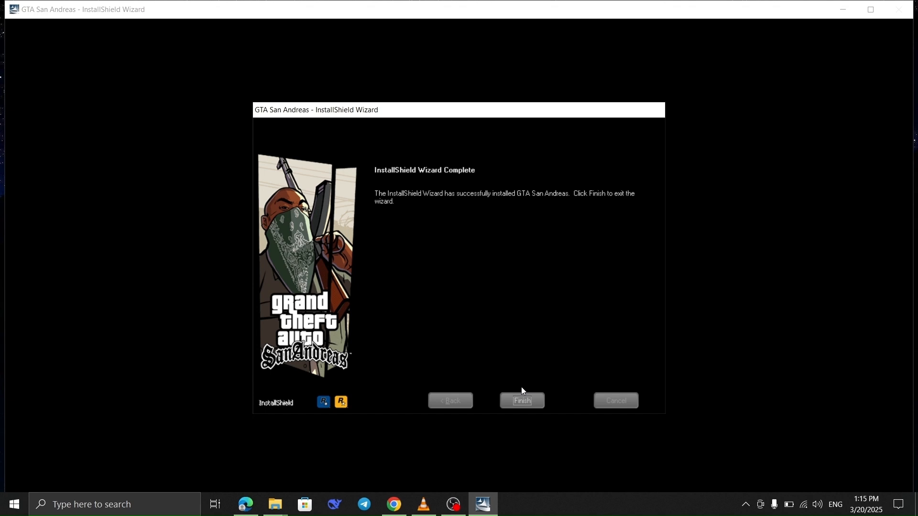
click(529, 403)
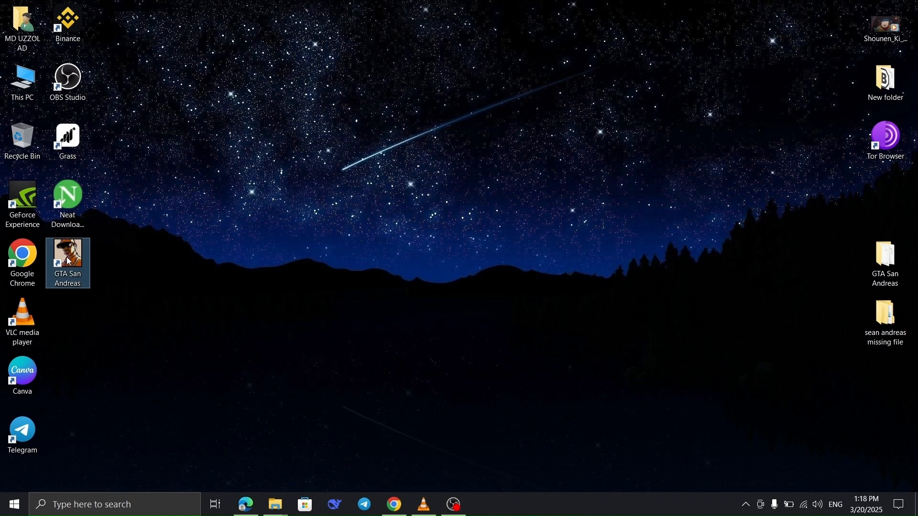
- Open the file location of the GTA San Andreas desktop shortcut
double_click(67, 257)
right_click(80, 263)
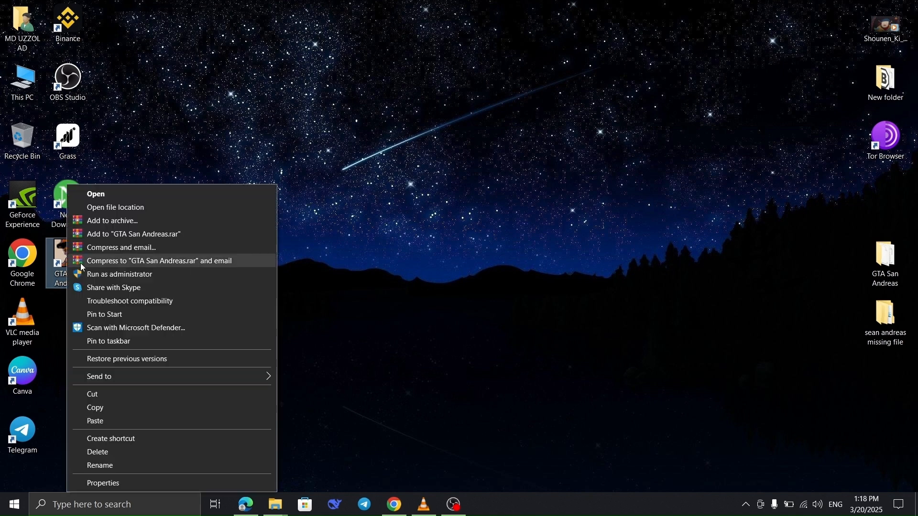
click(152, 207)
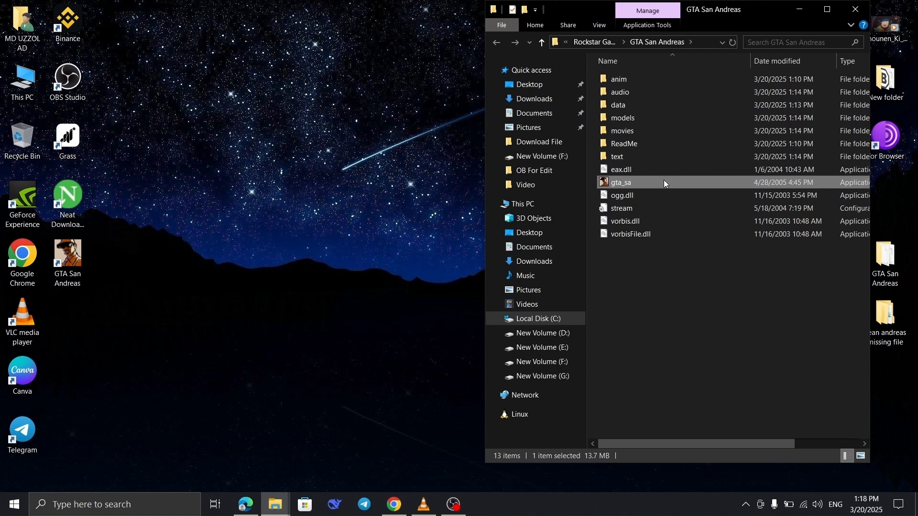
- Try to launch the game with gta_sa from its installation folder, cancelling the disc drive prompt and retrying
double_click(664, 182)
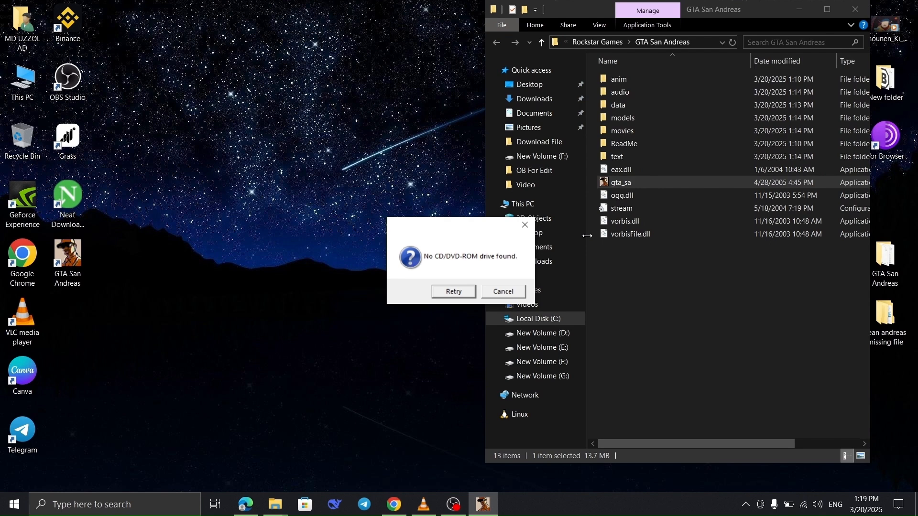
click(503, 292)
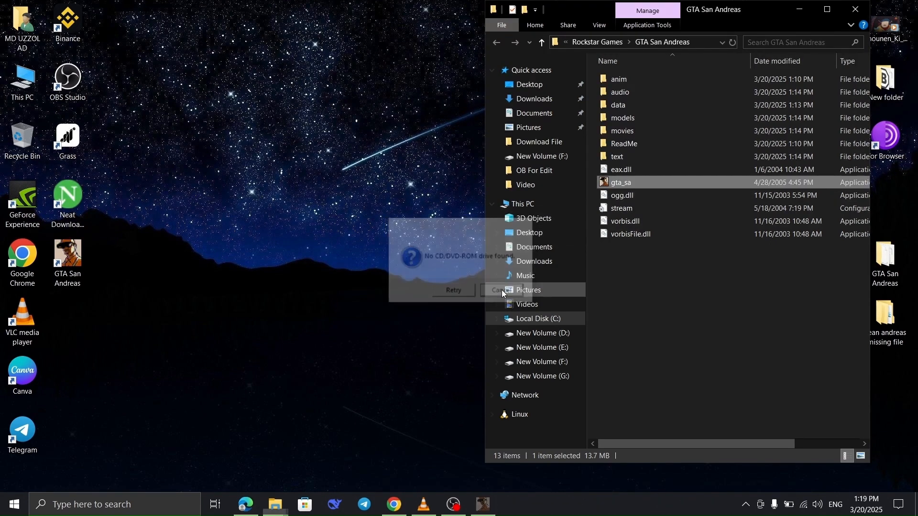
double_click(620, 181)
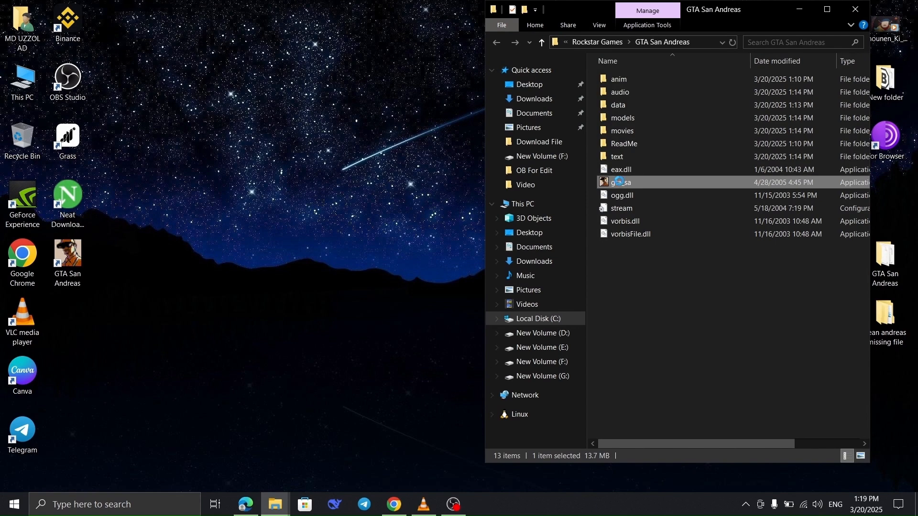
- Set gta_sa's compatibility properties to override high DPI scaling behavior with scaling performed by Application, and apply the change
right_click(620, 182)
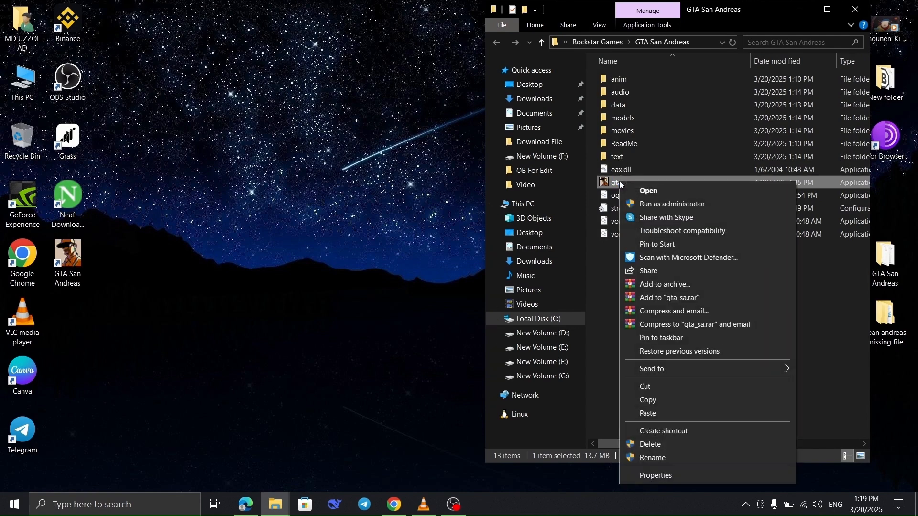
click(669, 475)
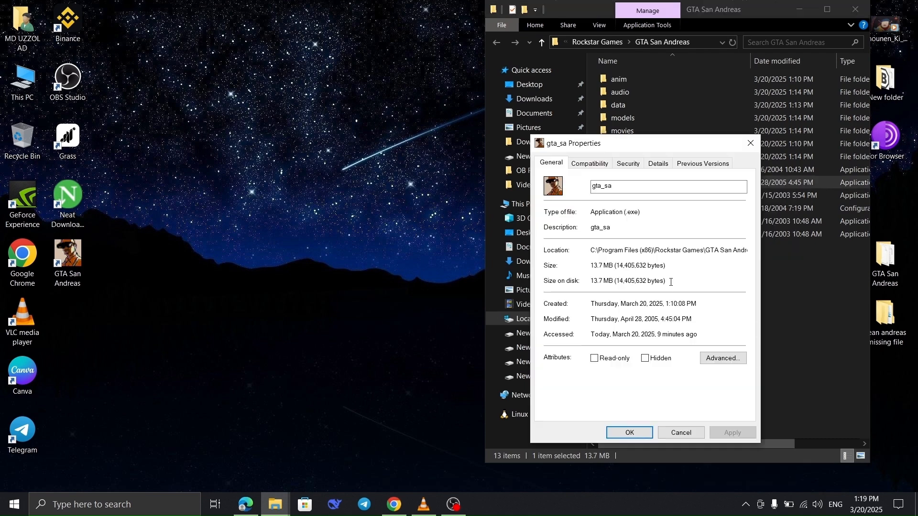
click(597, 168)
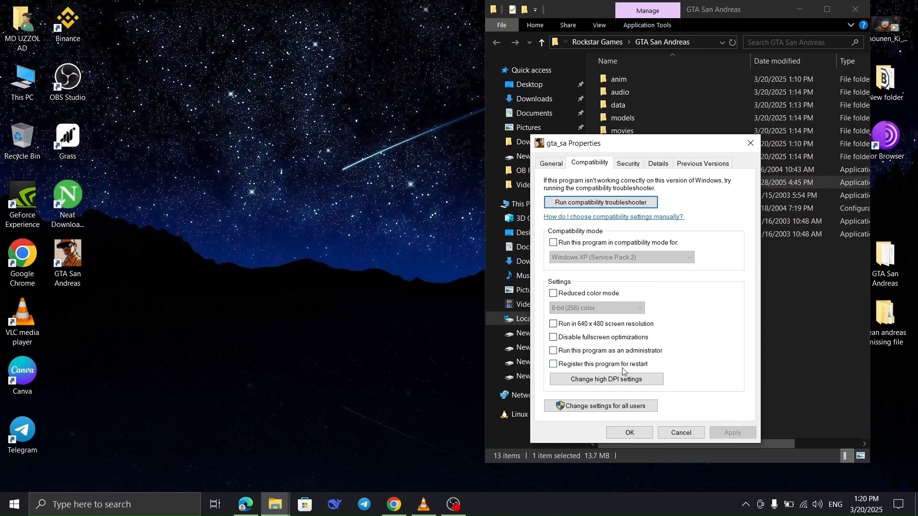
click(622, 382)
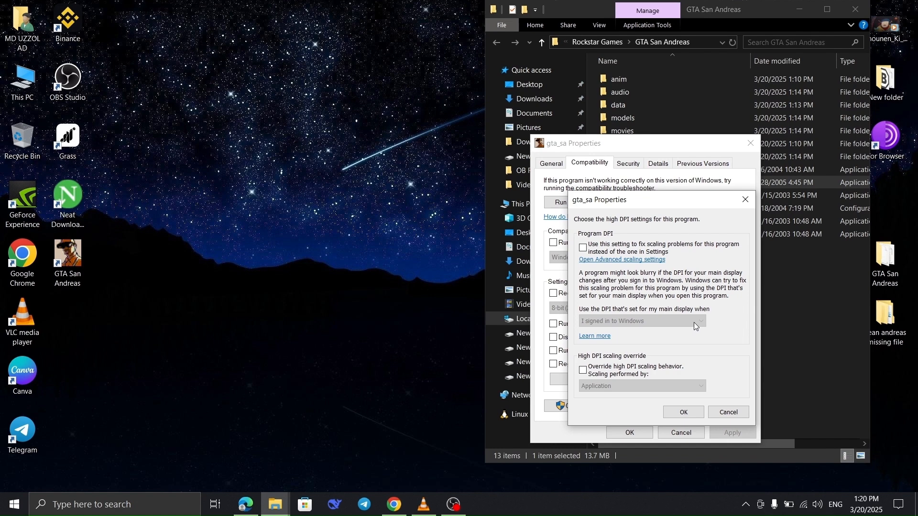
click(584, 372)
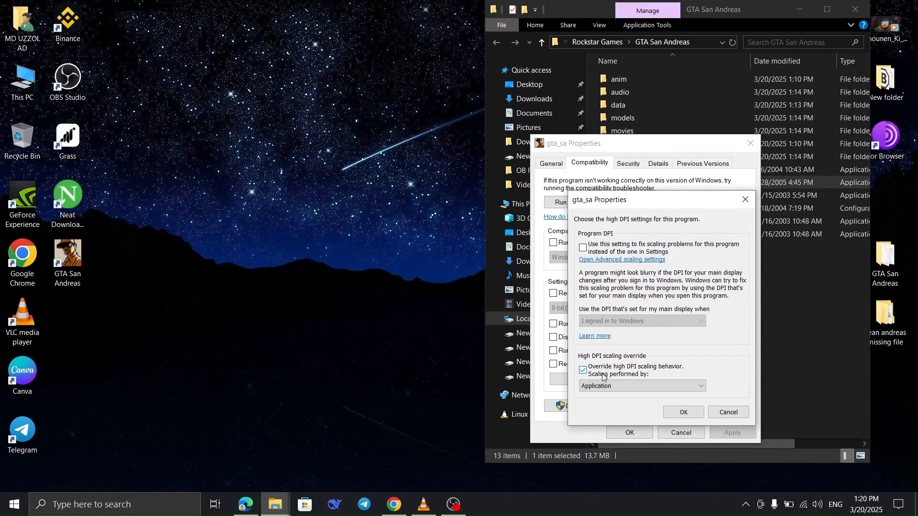
click(699, 418)
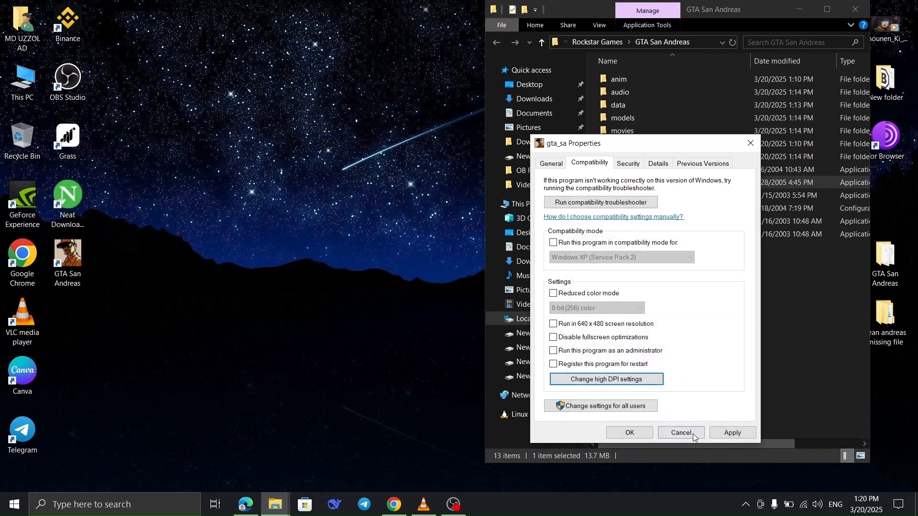
click(730, 434)
click(642, 430)
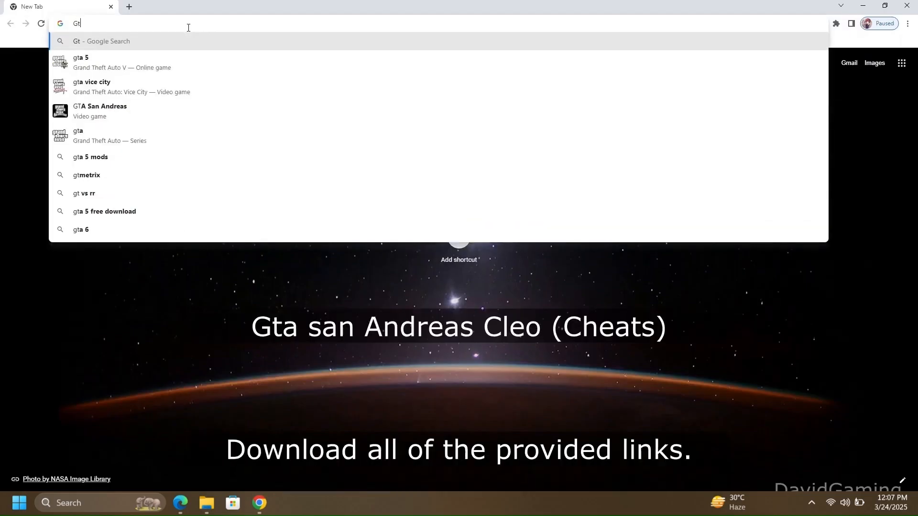
- In Chrome, search for "Gta san andreas cleo" and download CLEO v4.4.1 for GTA SA from the CLEO Library site
text(a s)
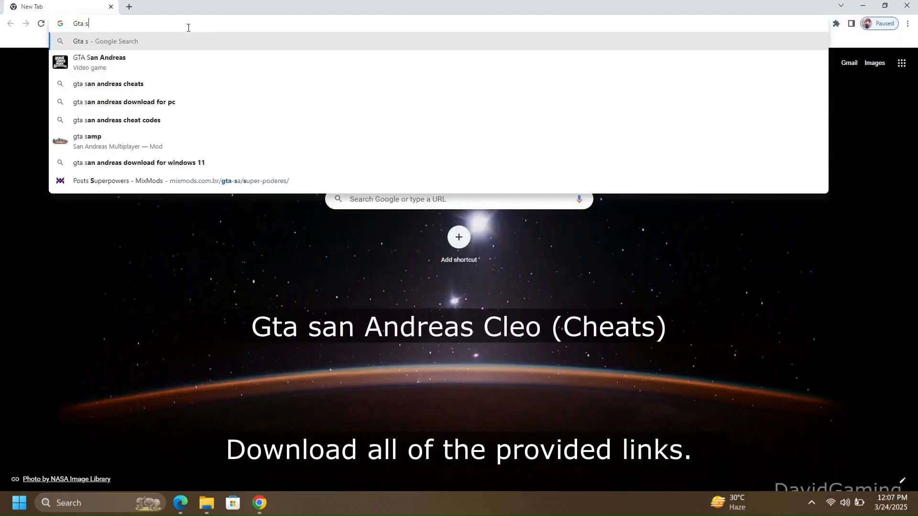
text(an andr)
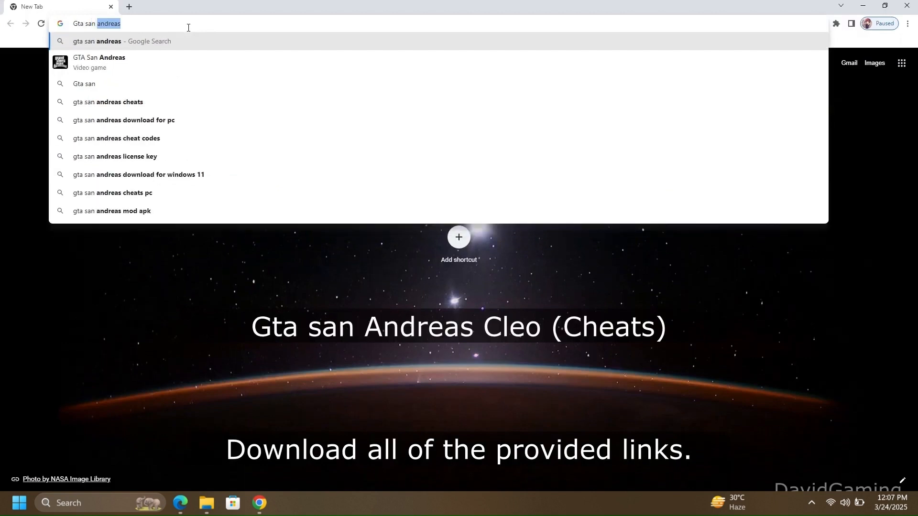
text(e)
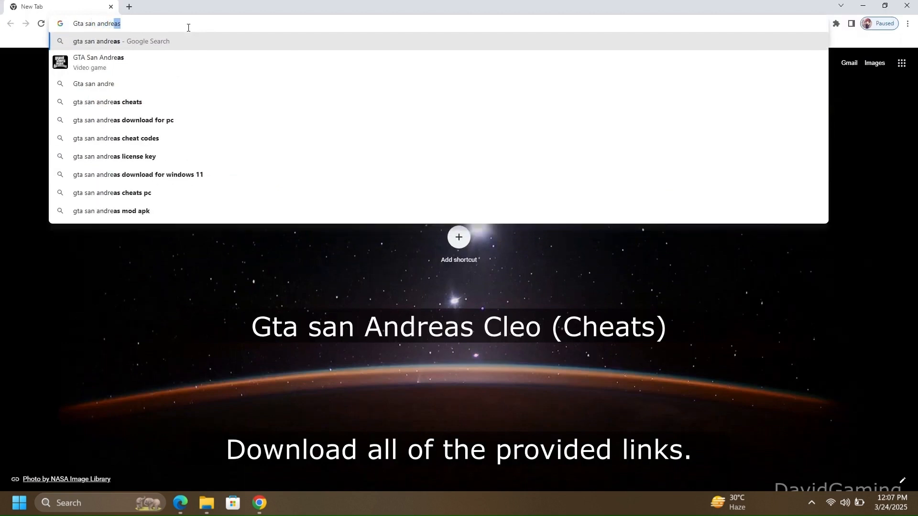
text(as cl)
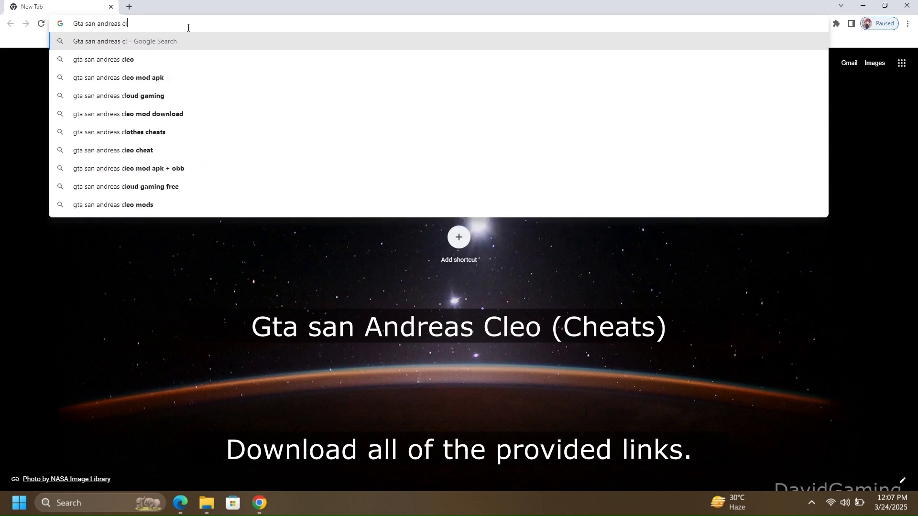
text(eo)
key(Return)
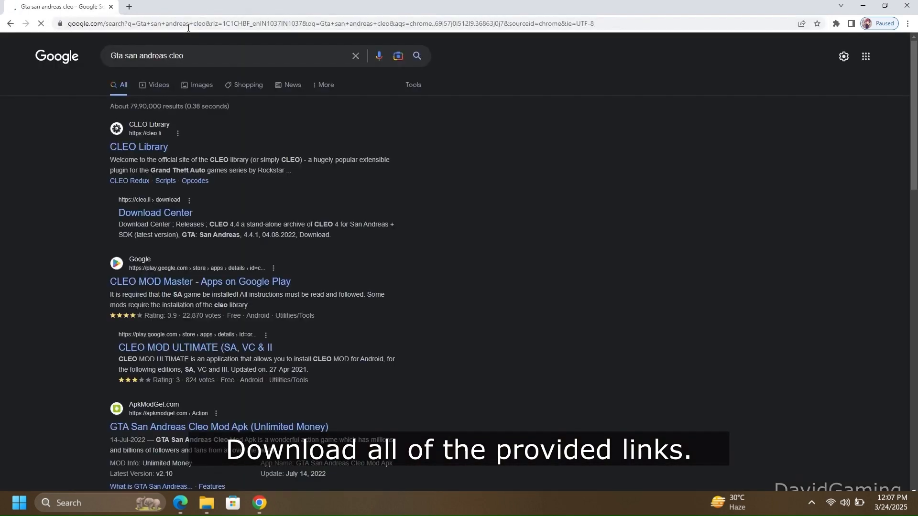
click(150, 150)
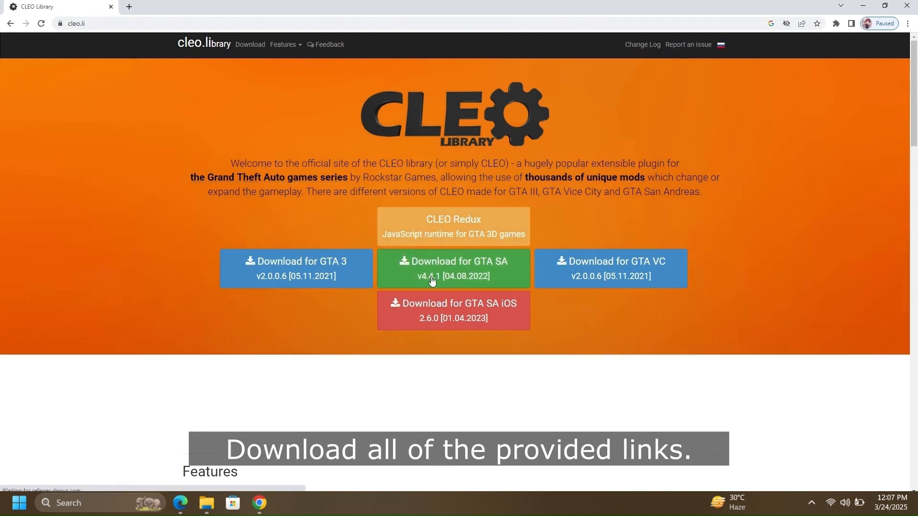
click(454, 280)
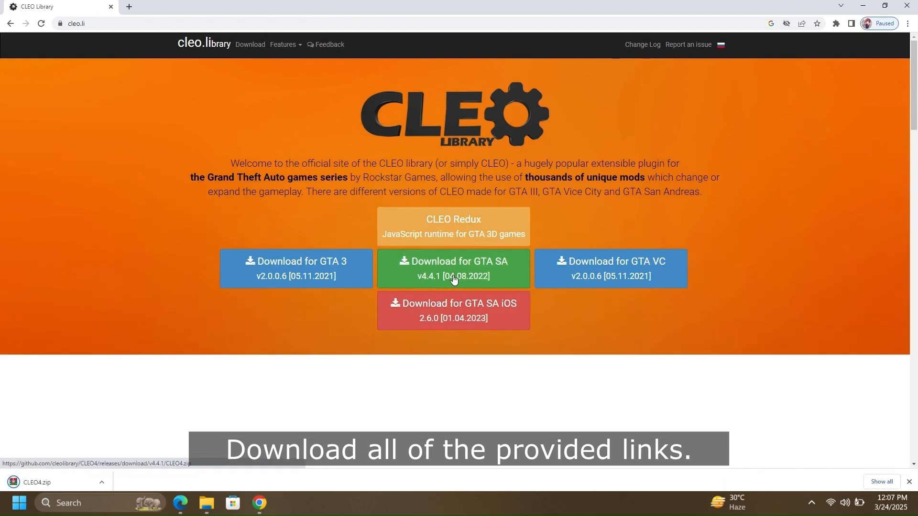
- Search the web for "Gta san andreas cleo cheat menu" in a new browser tab
click(131, 9)
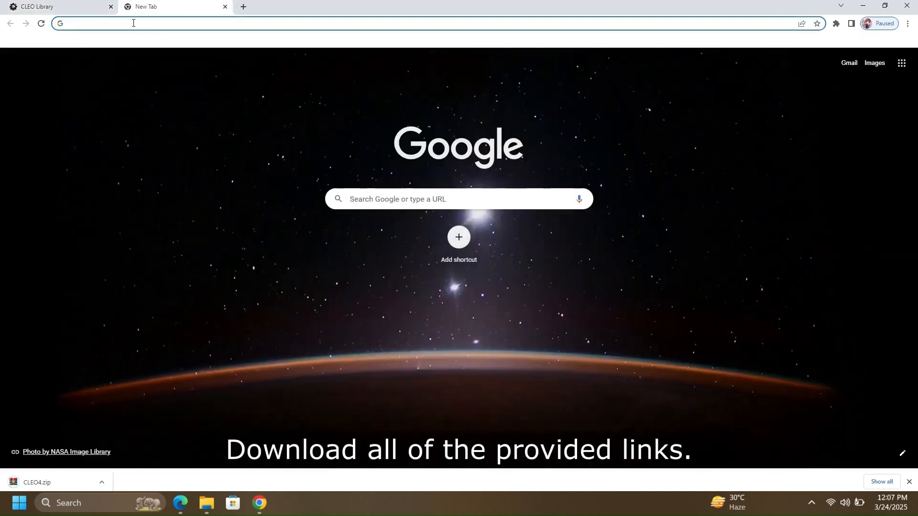
click(133, 22)
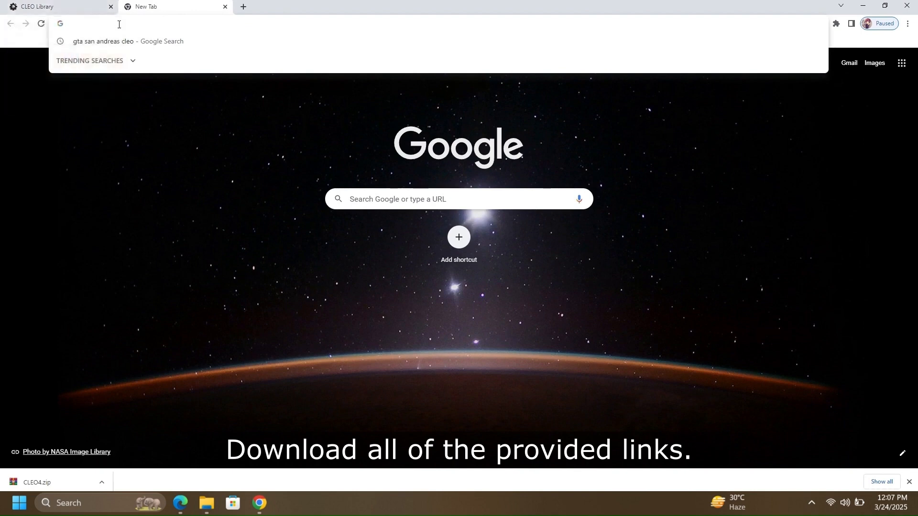
text(Gta)
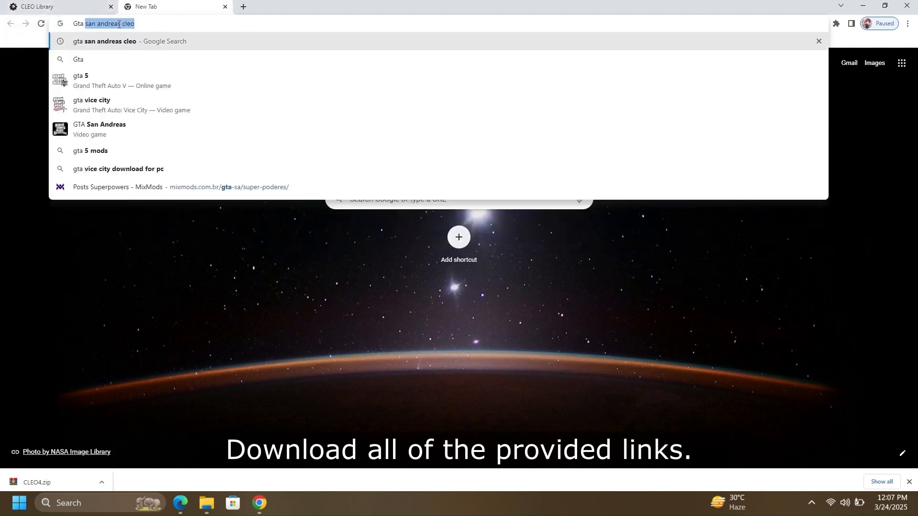
text( san and)
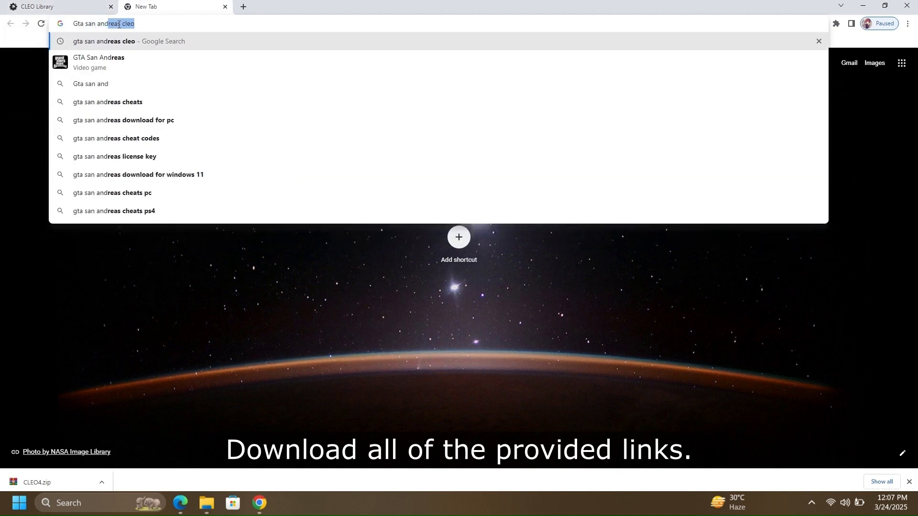
text(reas c)
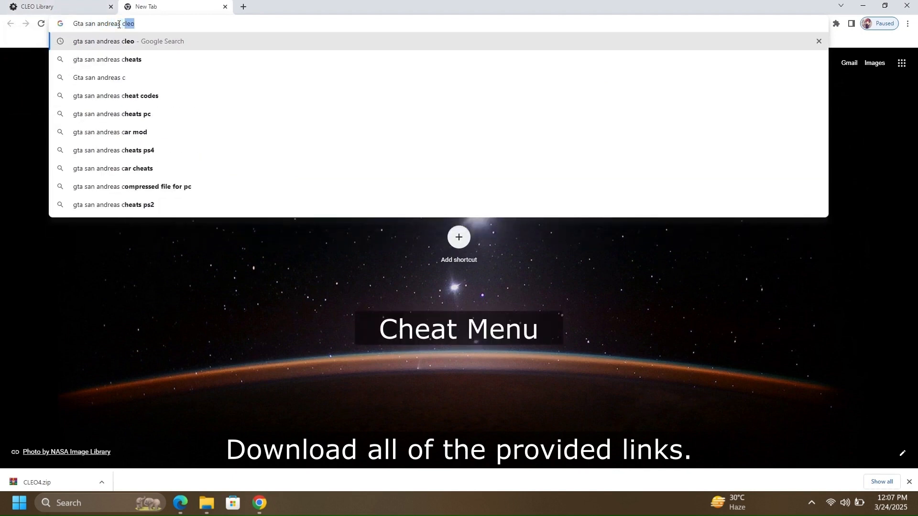
text(leo c)
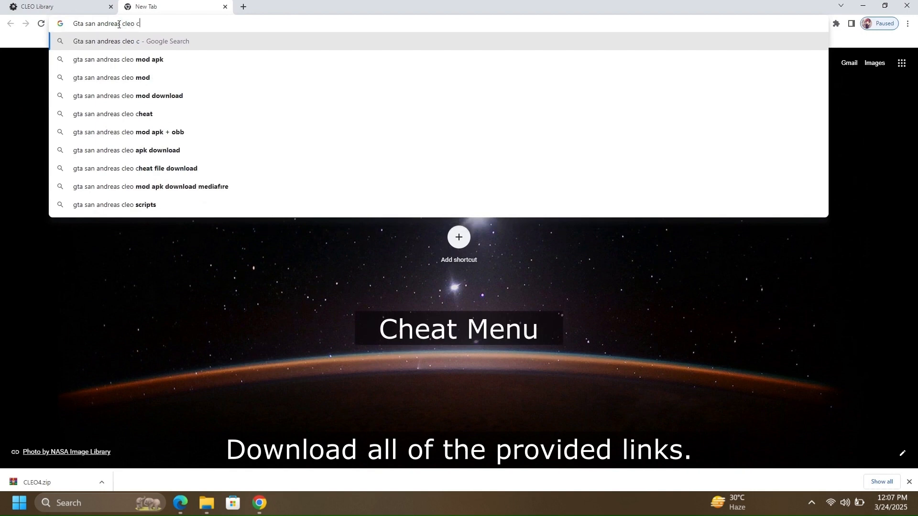
text(heat menu)
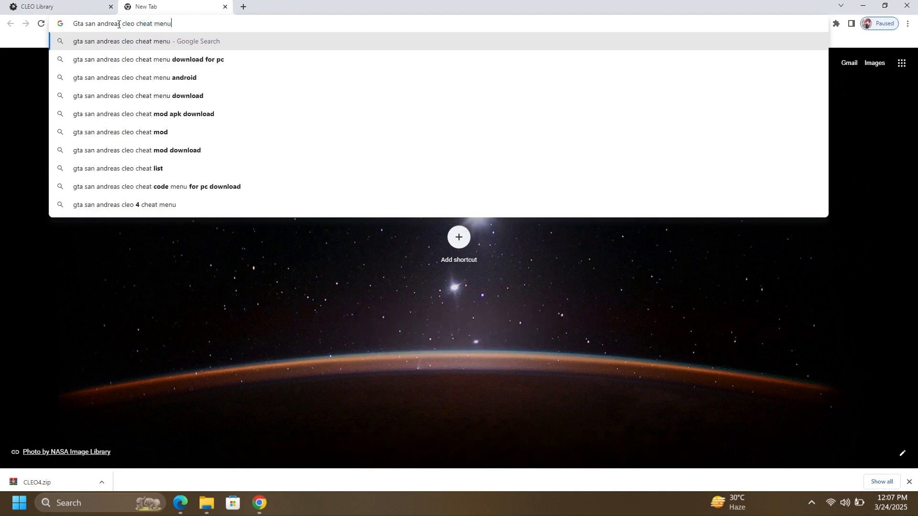
key(Return)
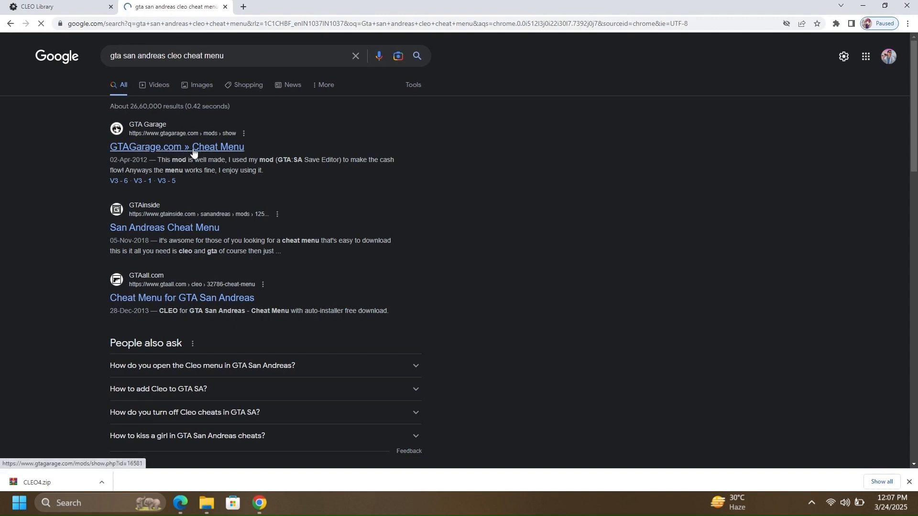
- Open the GTAGarage.com Cheat Menu page and download the Cheat Menu V3 file
click(162, 148)
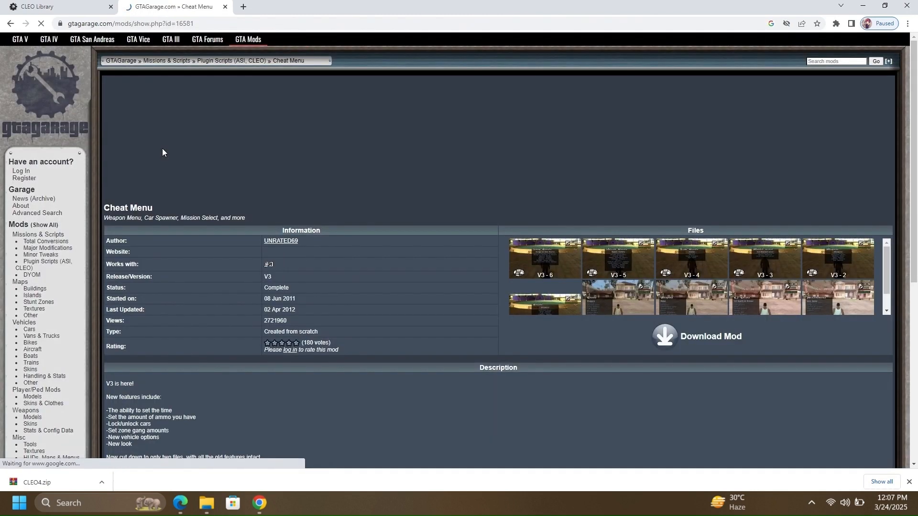
scroll(697, 312, down, 1)
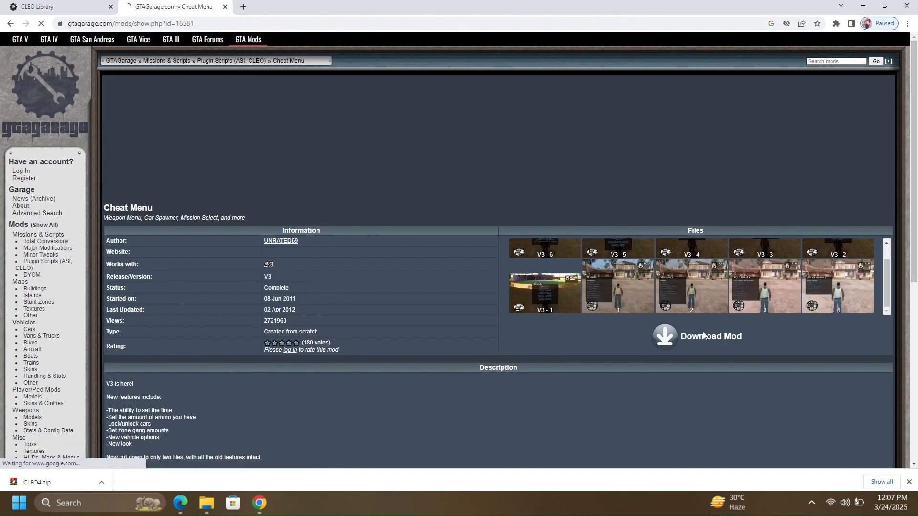
click(706, 337)
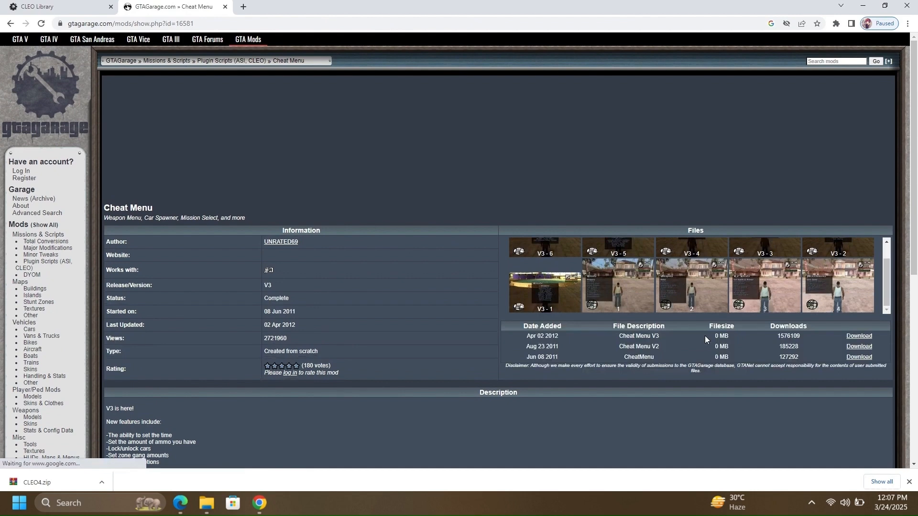
click(859, 336)
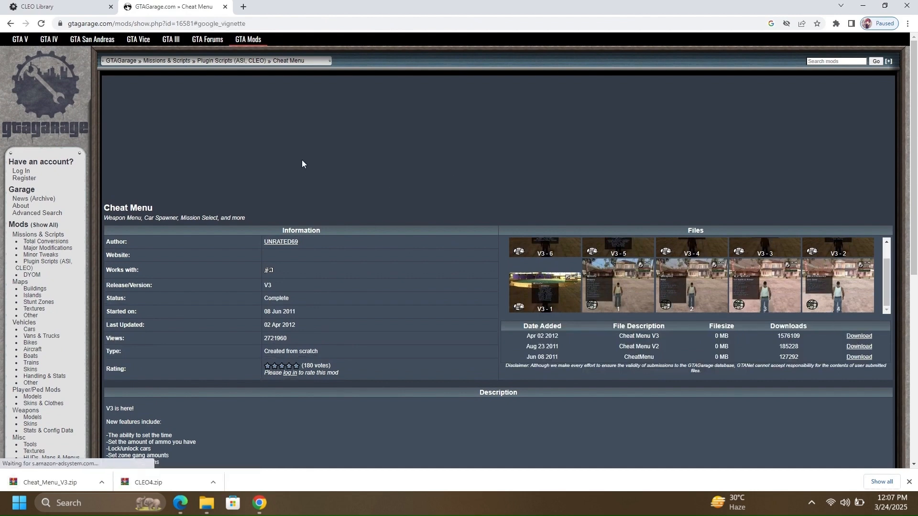
- Search the web for "Gta san andreas silent patch" in a new browser tab
click(244, 8)
text(G)
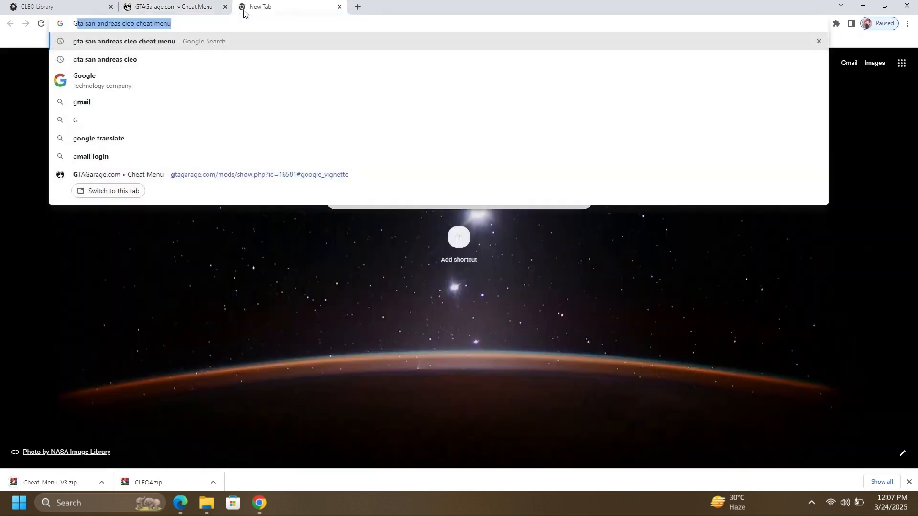
text(ta s)
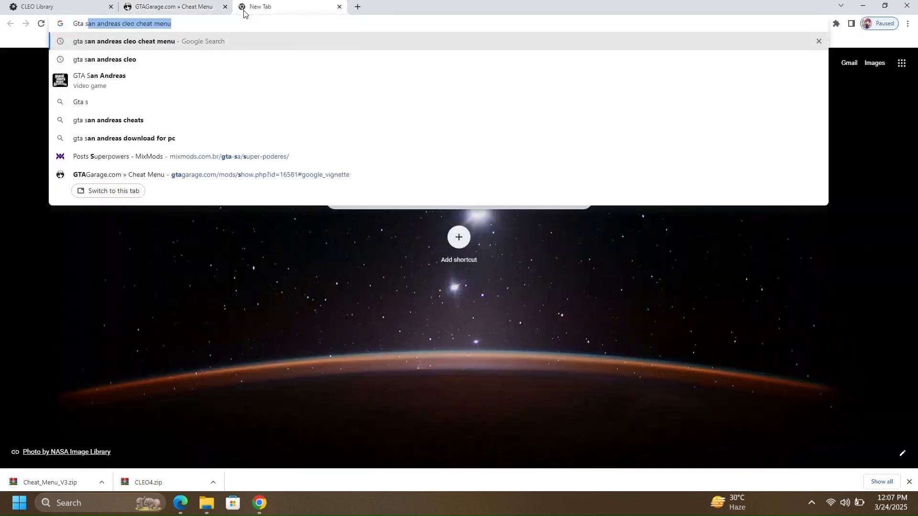
text(an andreas)
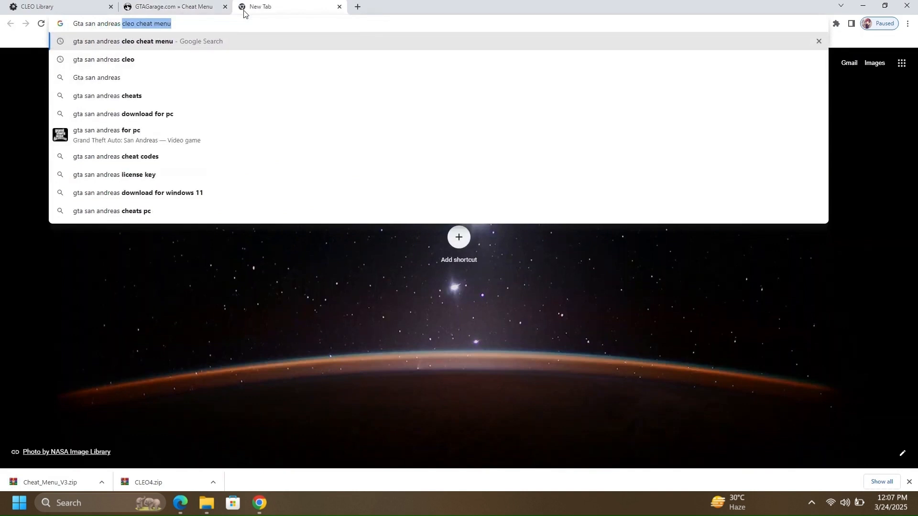
text( s)
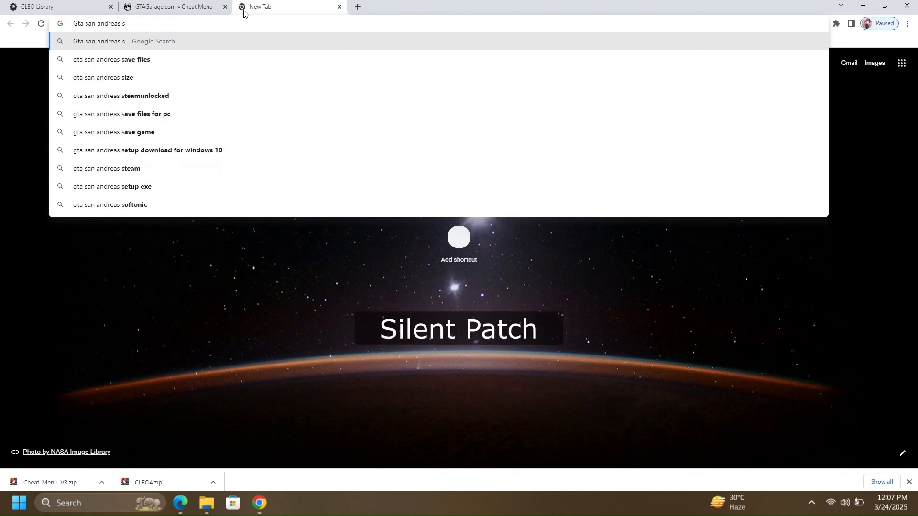
text(ilen)
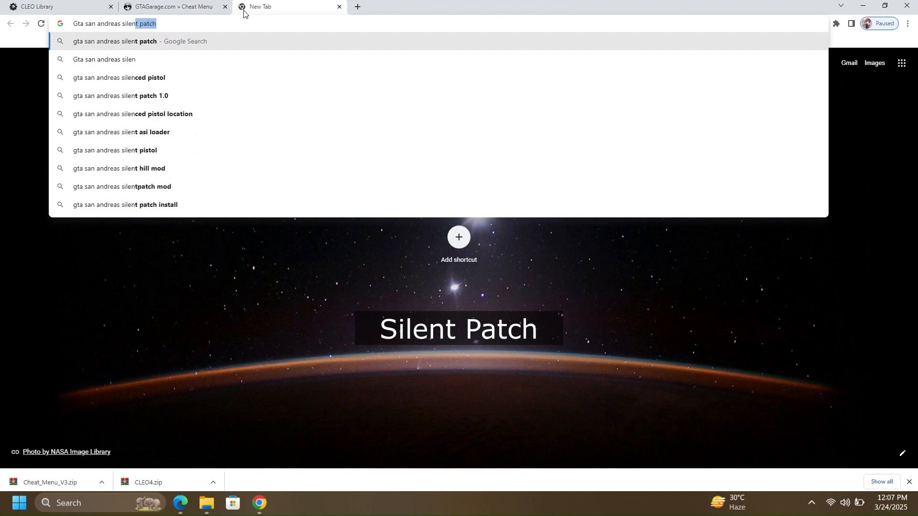
text(t pa)
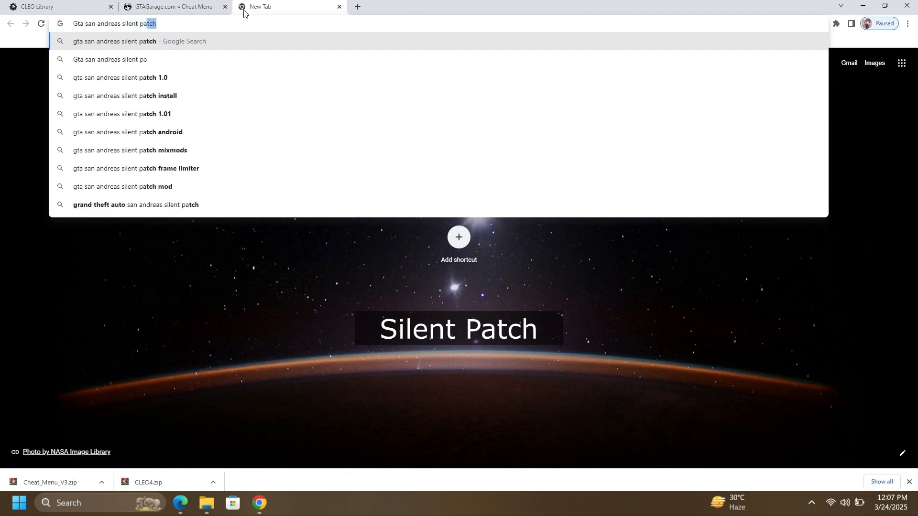
text(tch)
key(Return)
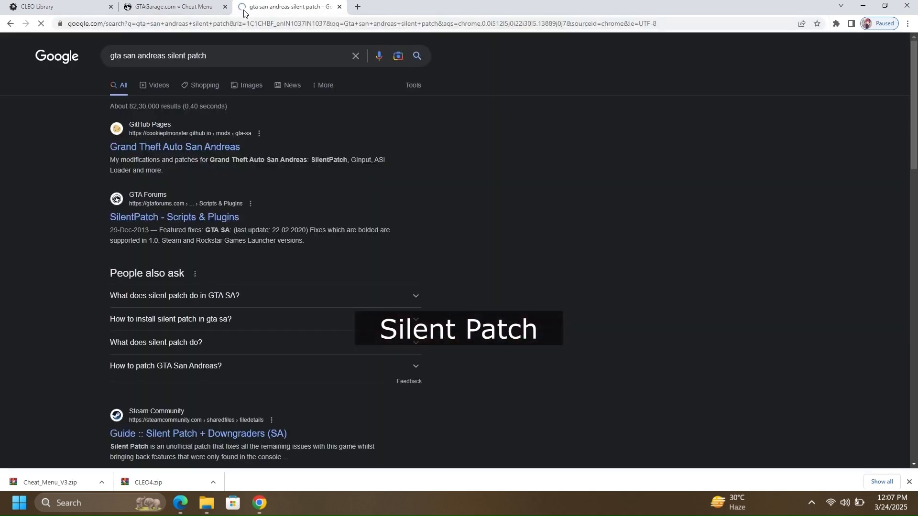
- Open the GitHub Pages result for Grand Theft Auto San Andreas, review SilentPatch's featured fixes, and download SilentPatch
click(181, 154)
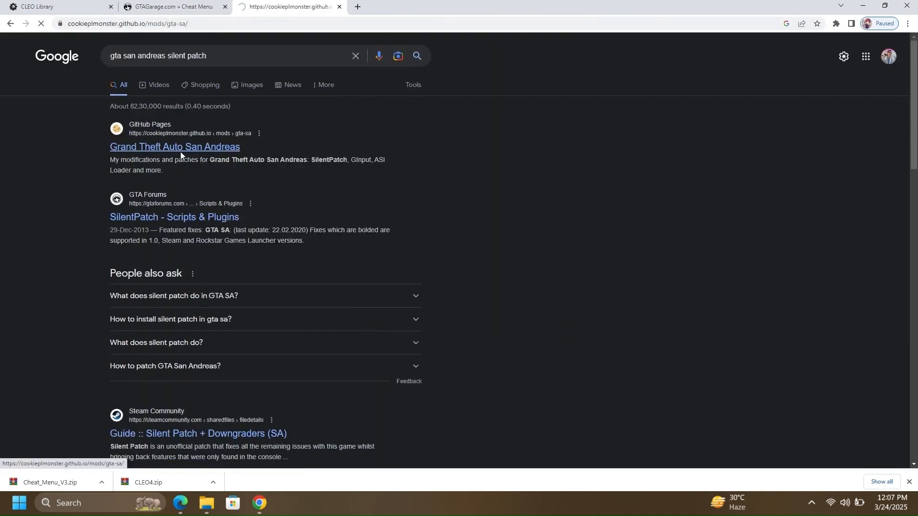
scroll(314, 244, down, 7)
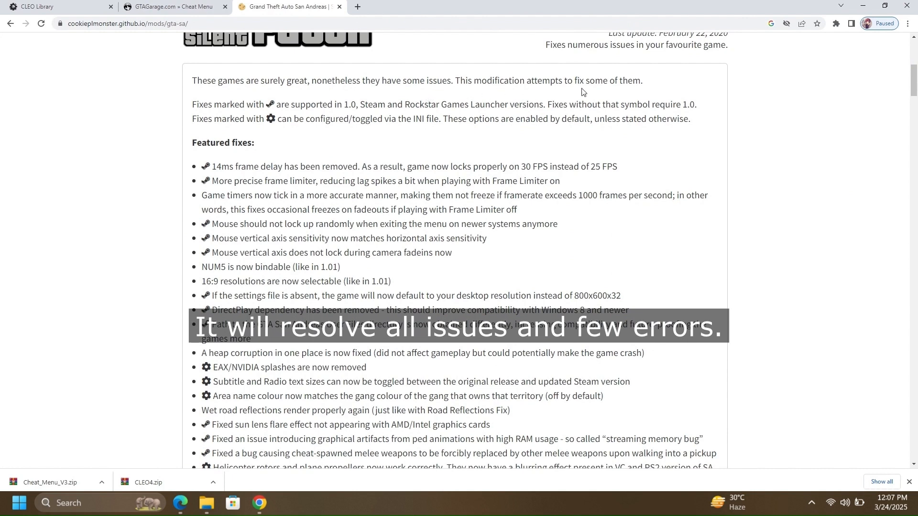
drag(647, 84, 184, 88)
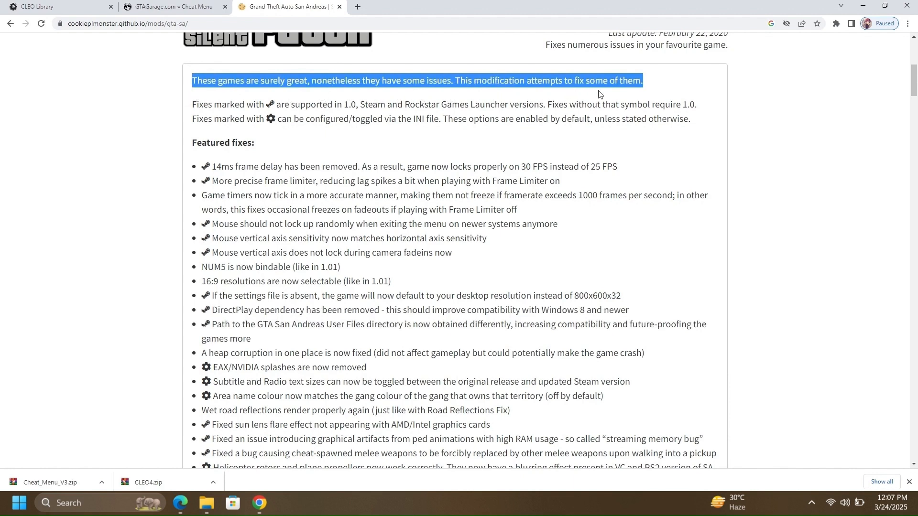
click(615, 95)
scroll(492, 168, down, 5)
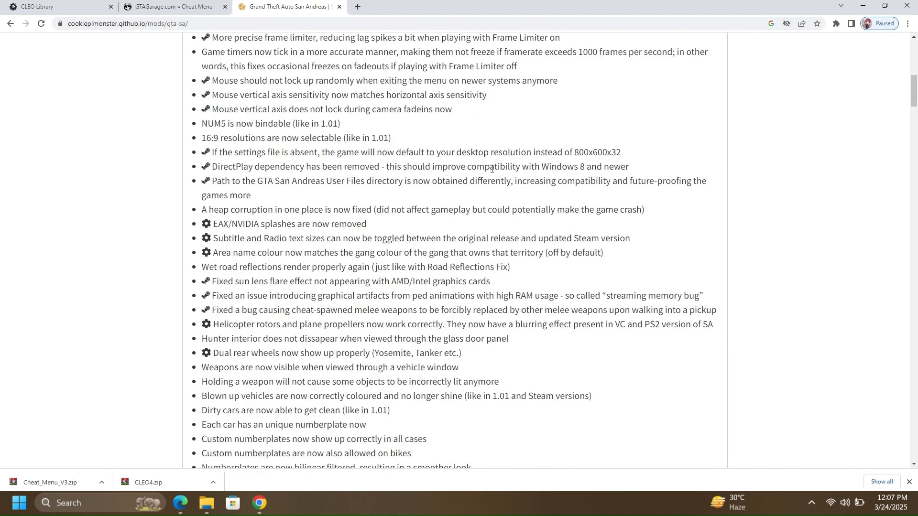
scroll(491, 169, down, 4)
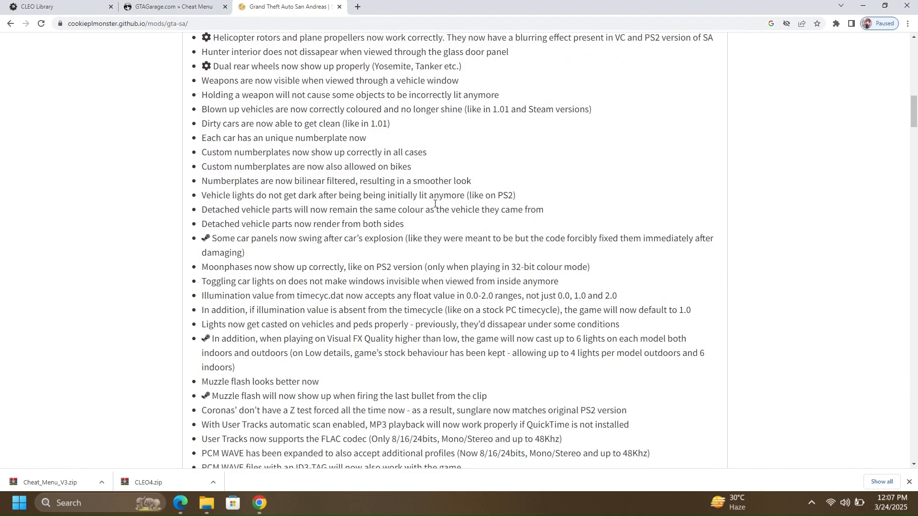
scroll(435, 204, down, 13)
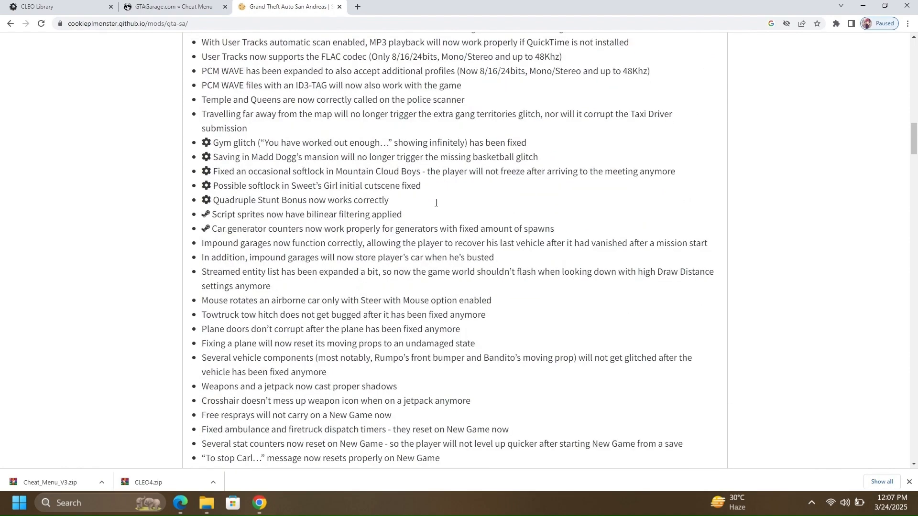
scroll(436, 203, down, 15)
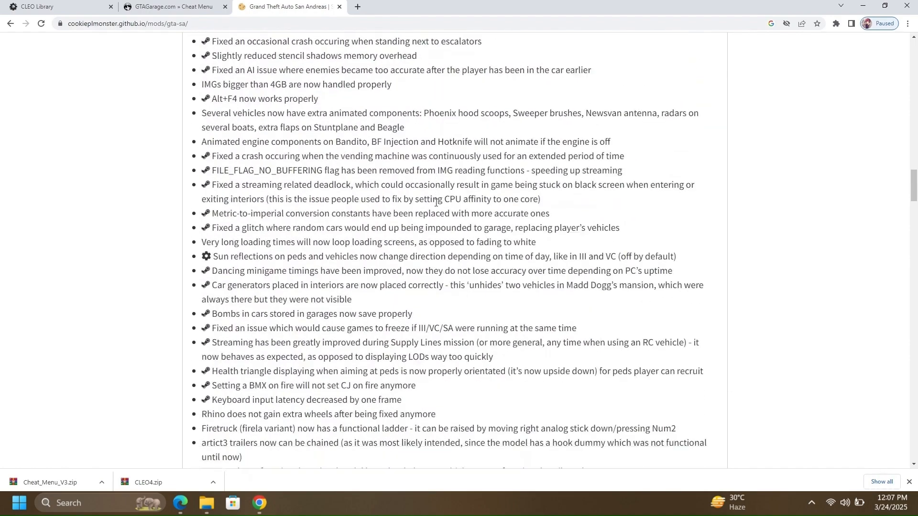
scroll(435, 203, down, 10)
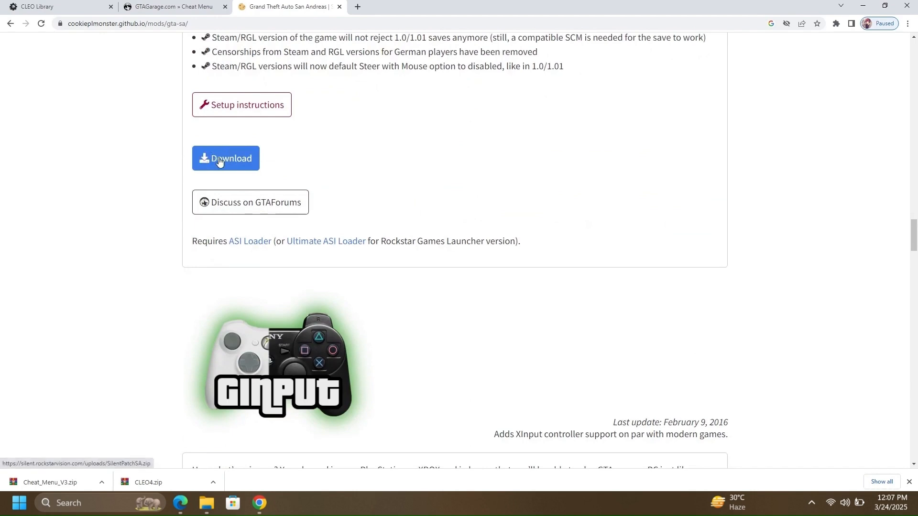
click(220, 162)
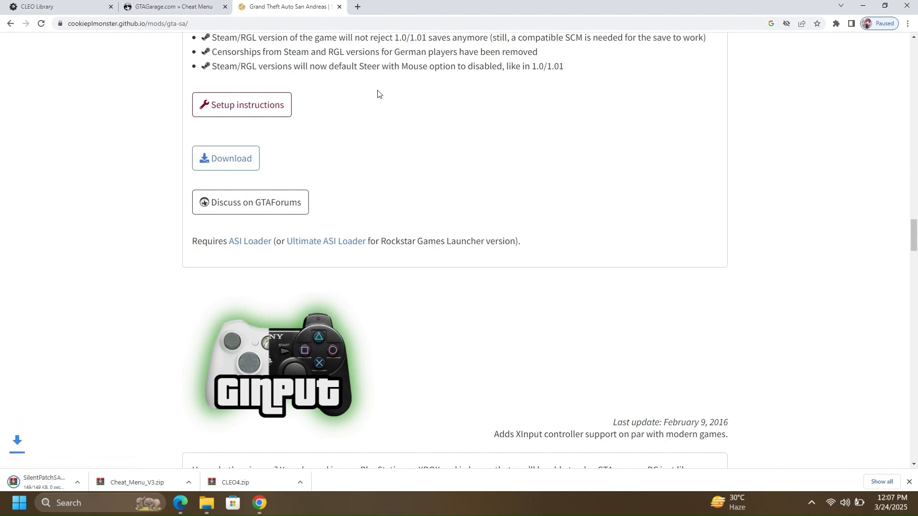
- Search the web for "Gta san andreas widescreen fix" in a new browser tab
click(357, 8)
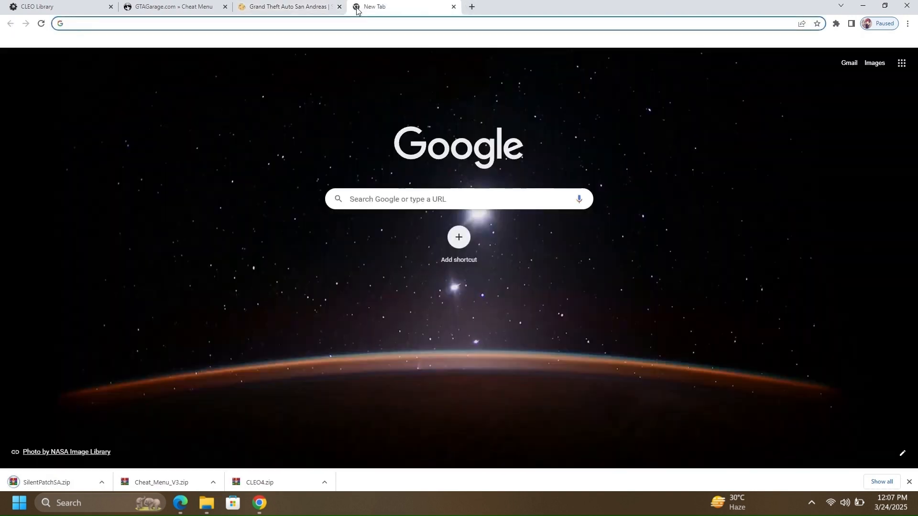
text(Gta s)
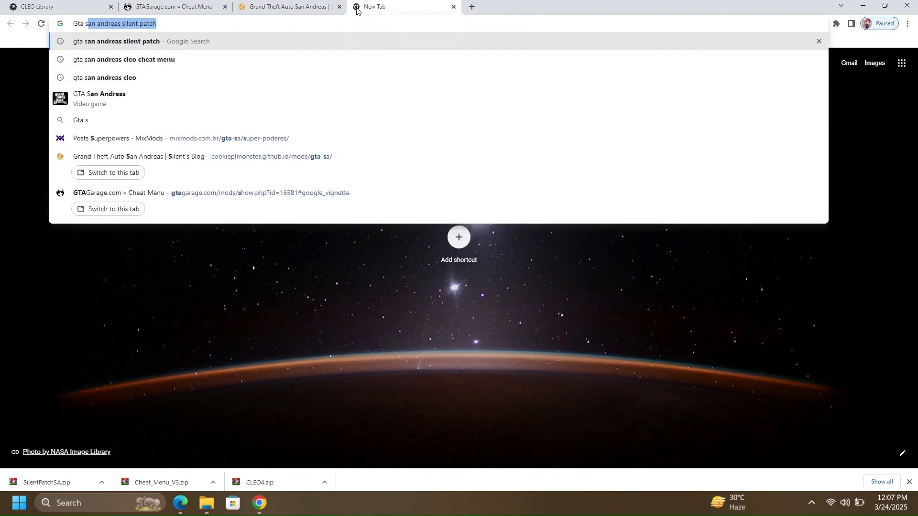
text(an and)
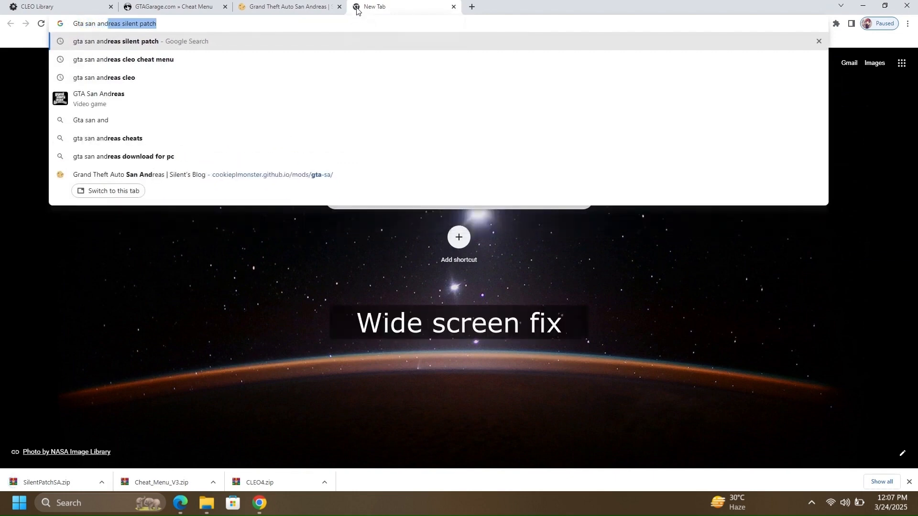
text(reas)
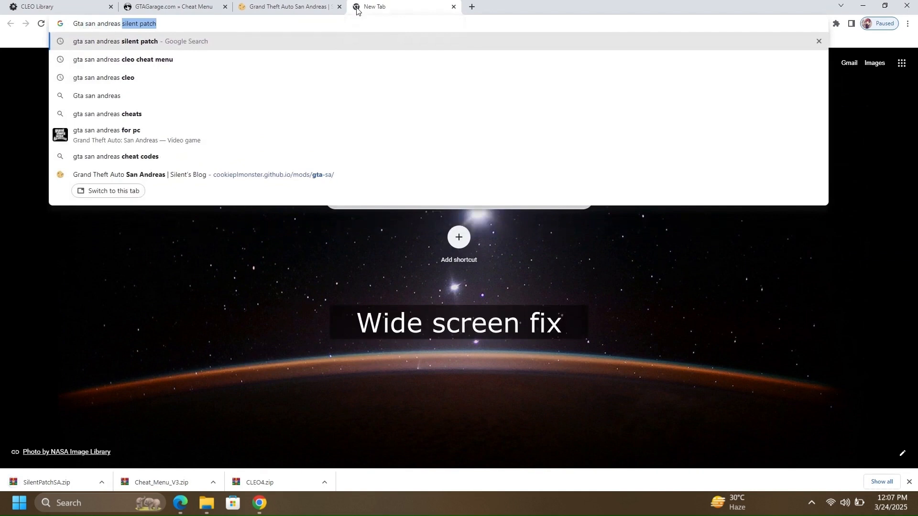
text( wides)
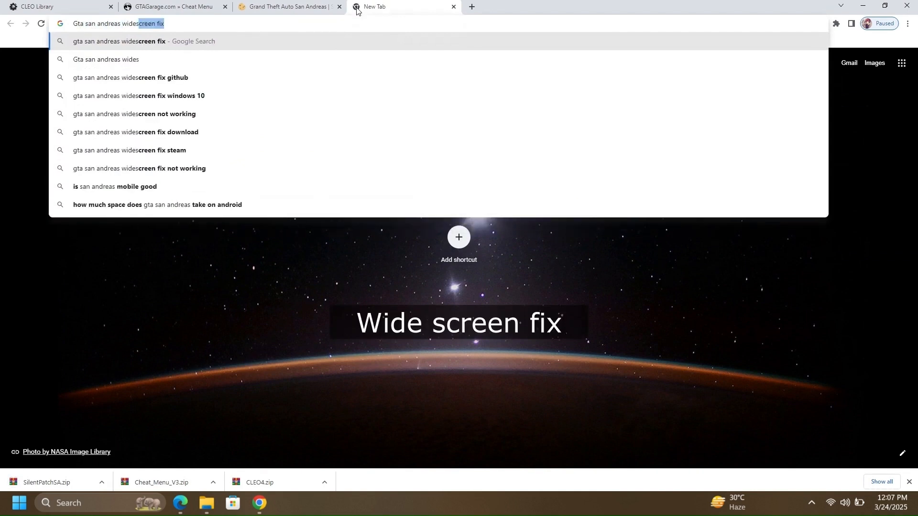
text(cree)
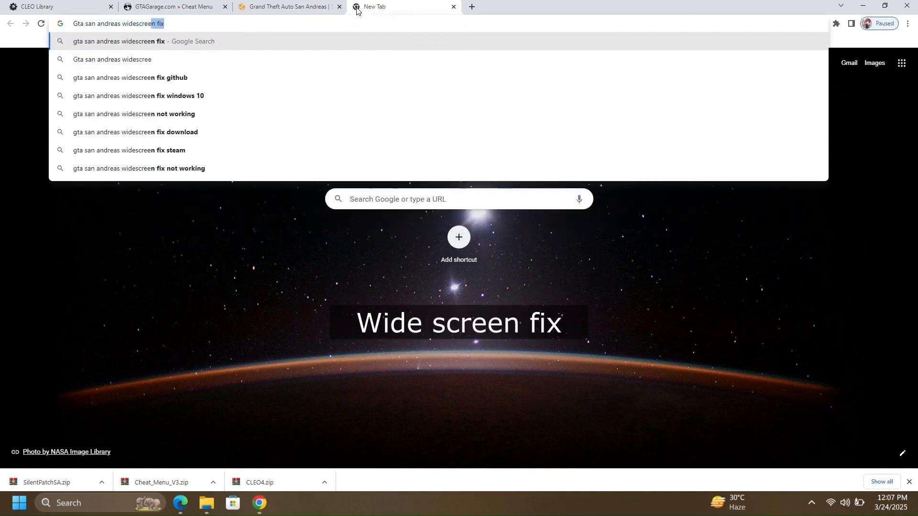
text(n fix)
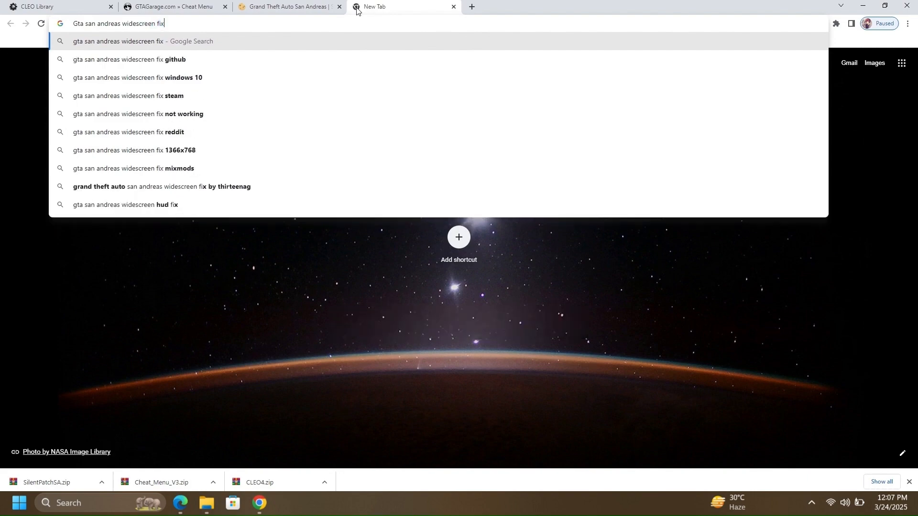
key(Return)
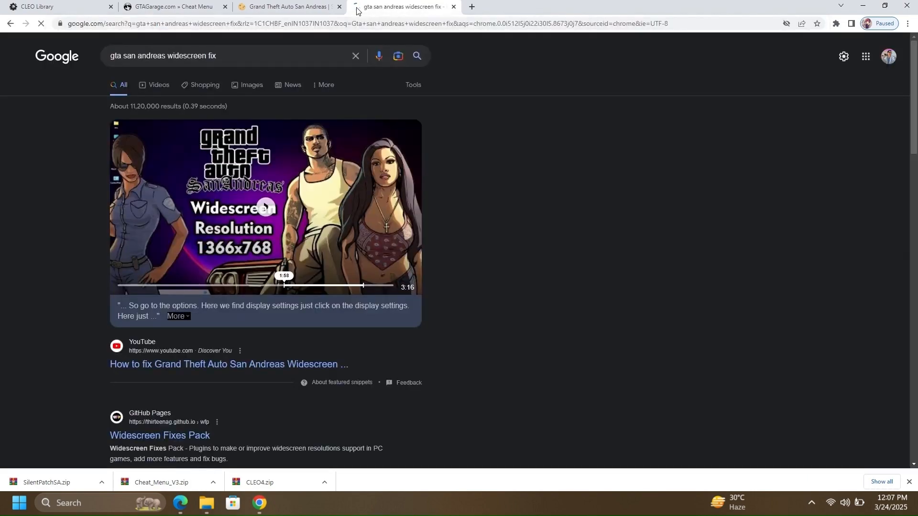
- Open the GTAinside result for the GTA SA Widescreen FIX Mod and download its zip file
scroll(358, 49, down, 3)
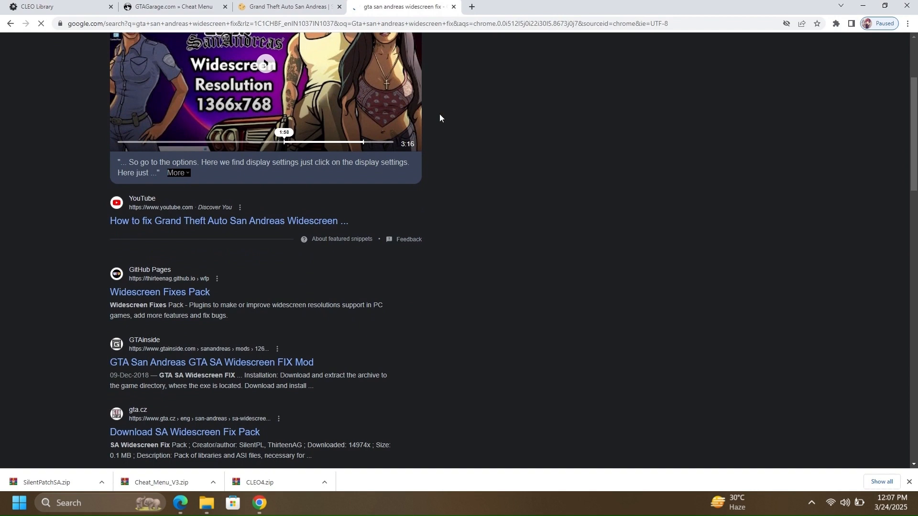
scroll(465, 116, down, 3)
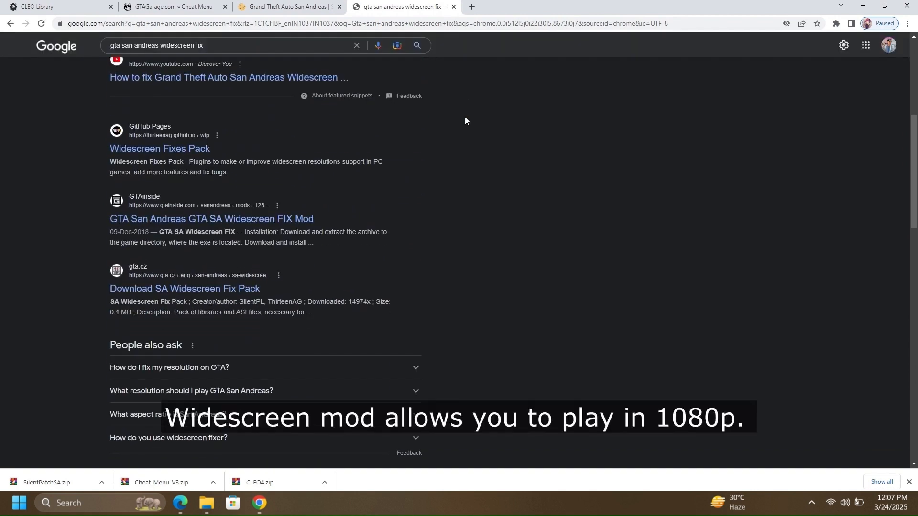
scroll(465, 120, down, 1)
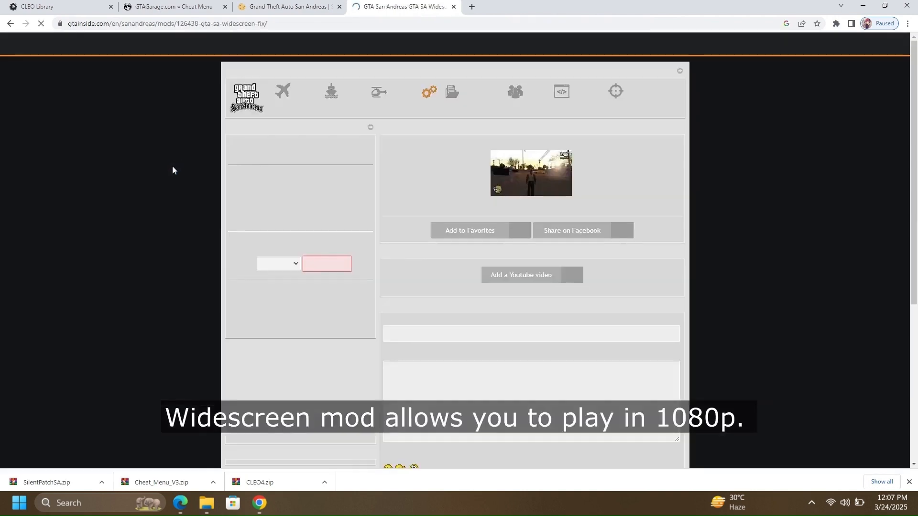
scroll(266, 206, down, 4)
scroll(275, 217, up, 6)
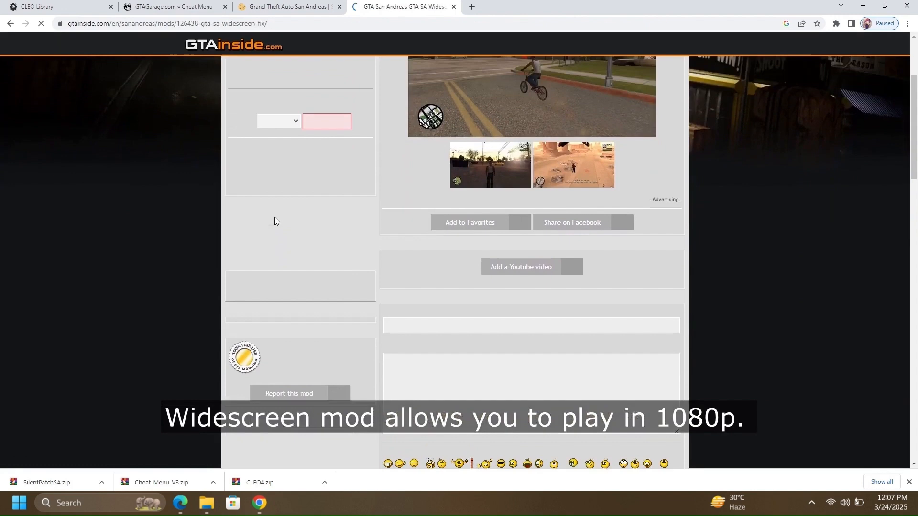
scroll(331, 250, down, 5)
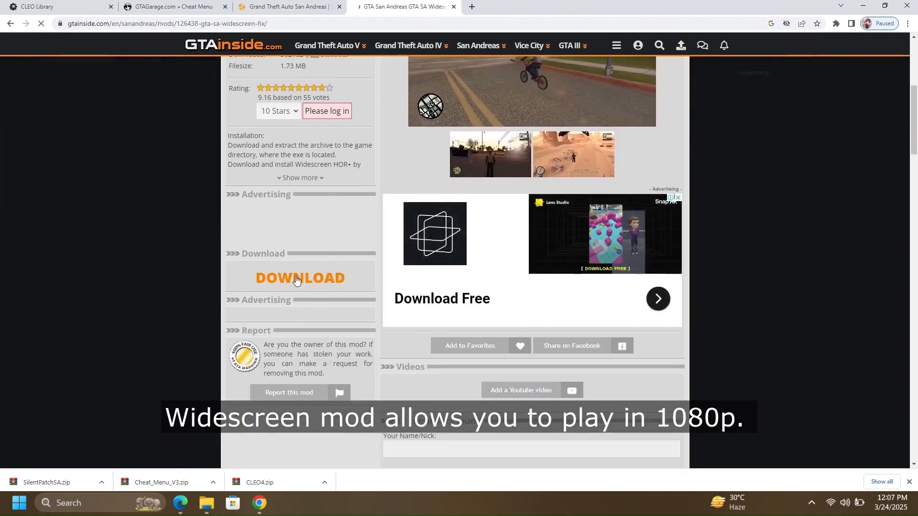
click(297, 278)
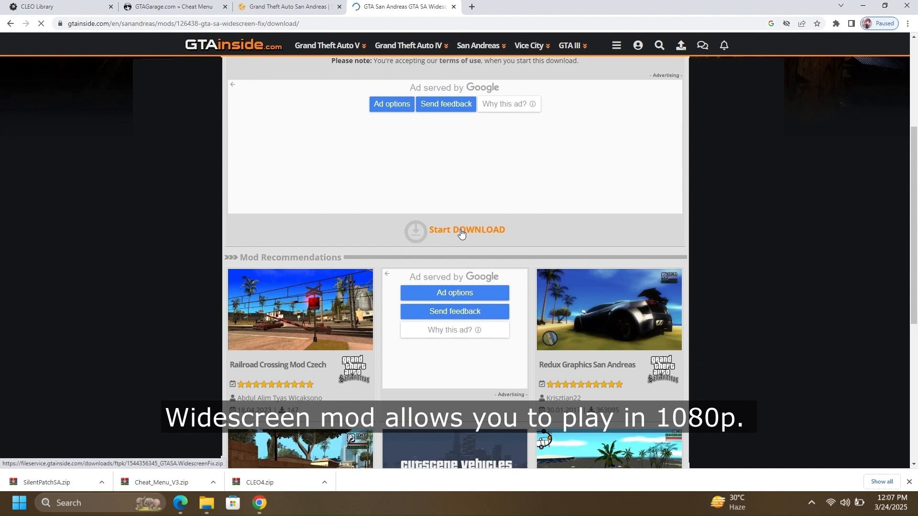
click(462, 234)
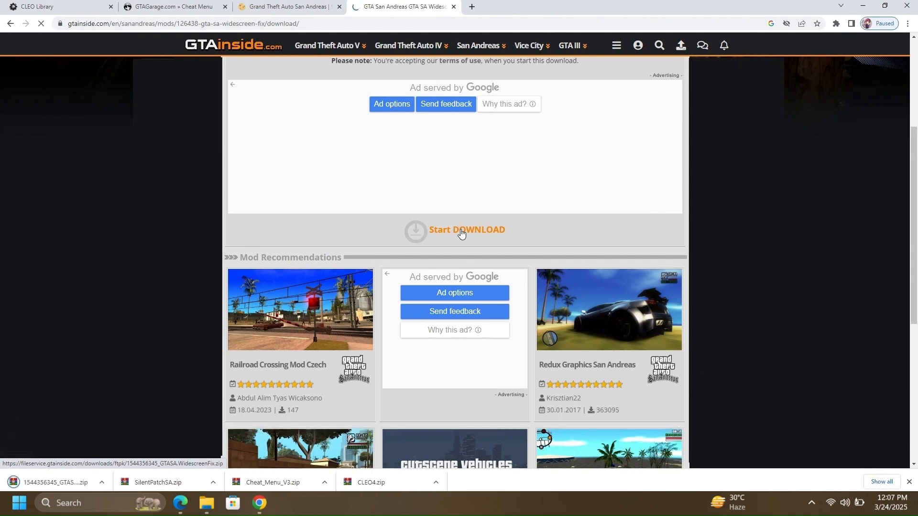
- Search the web for "Gta san andreas Dinput8.dll" in a new browser tab
click(472, 7)
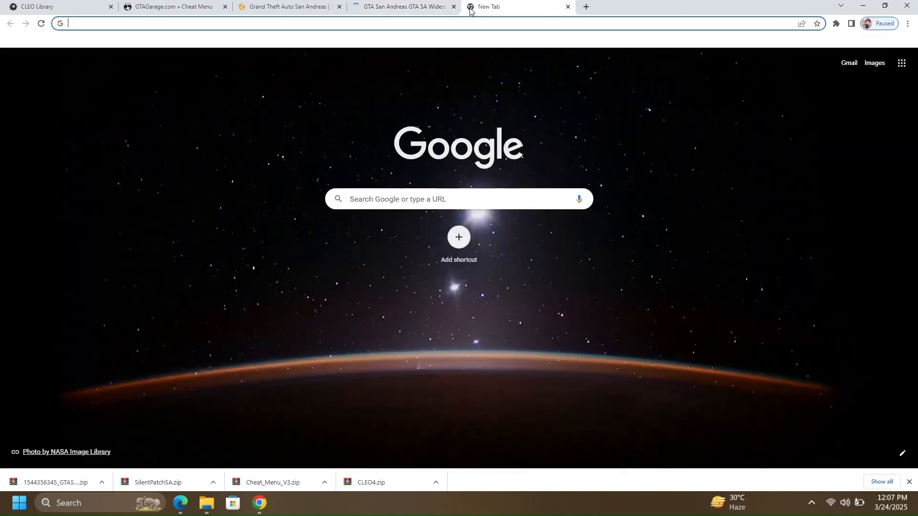
text(Gta)
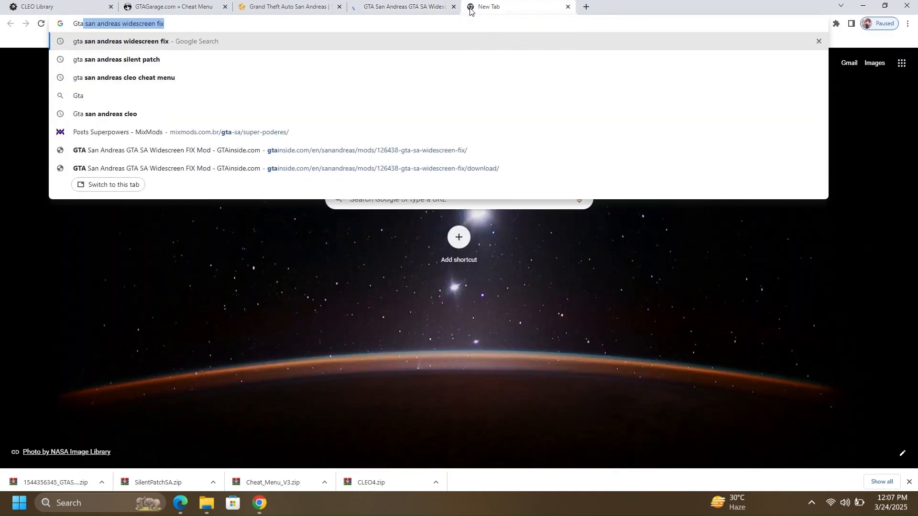
text( san)
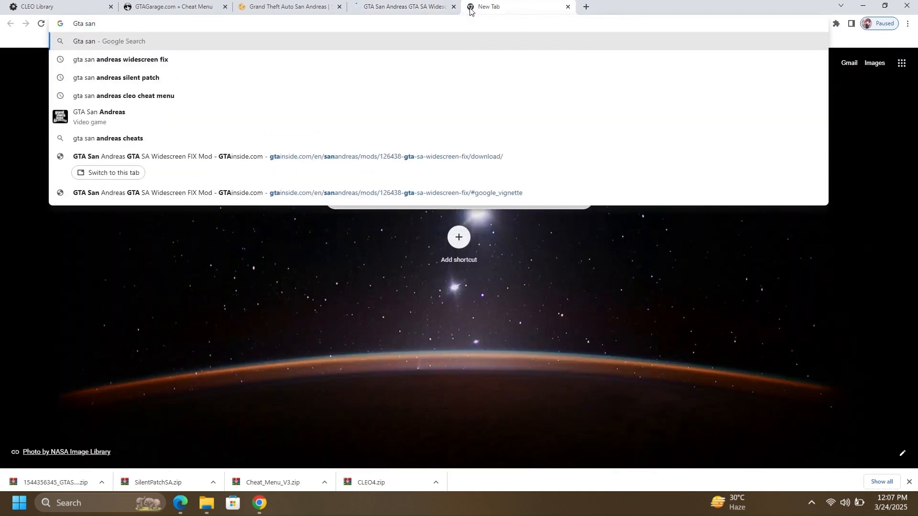
text( andr)
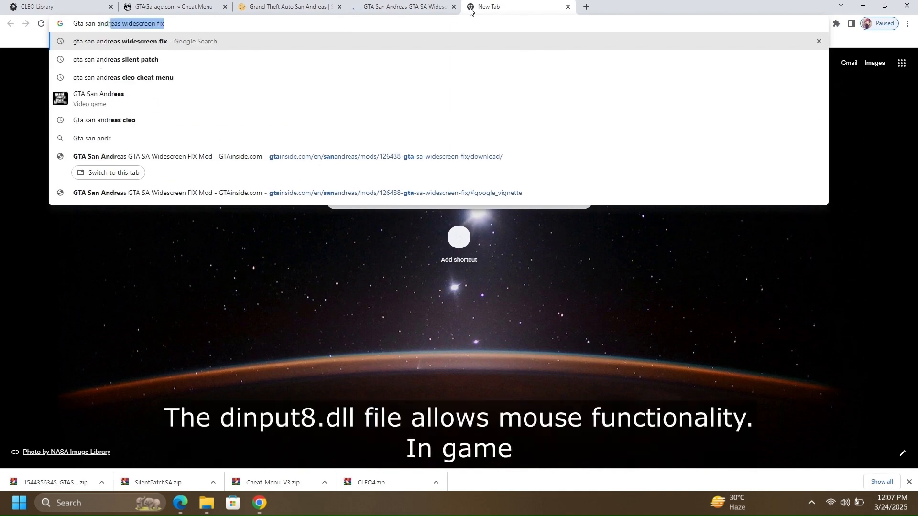
text(eas D)
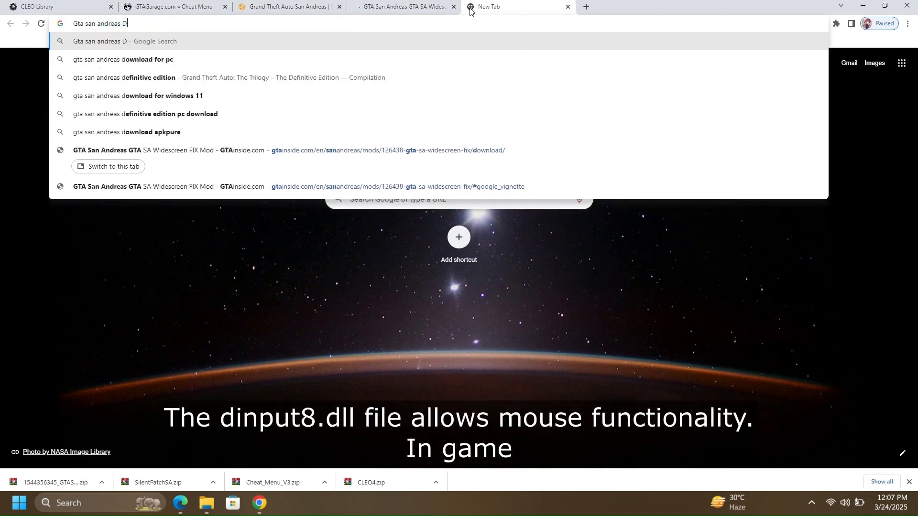
text(in)
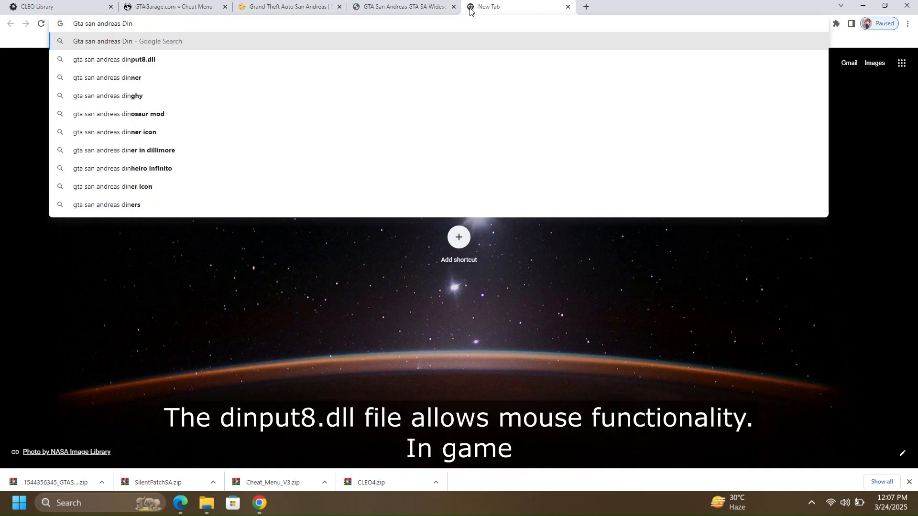
text(put)
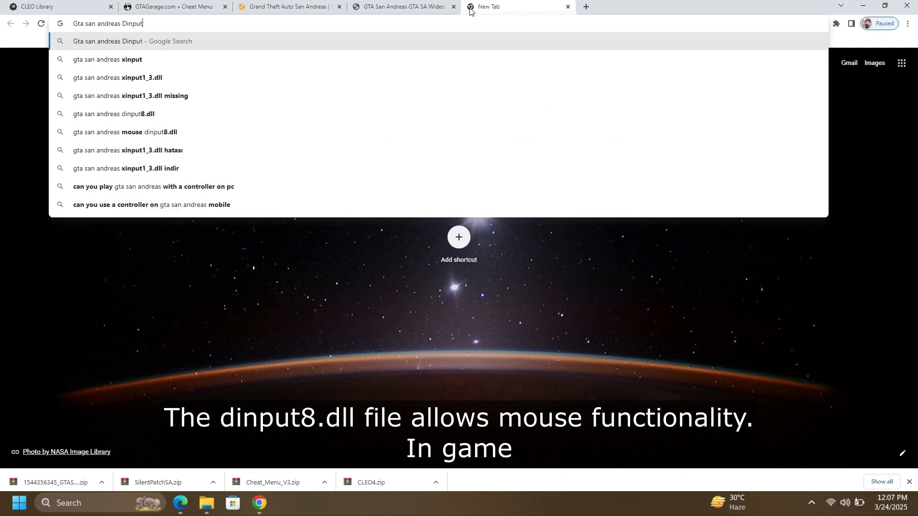
text(8)
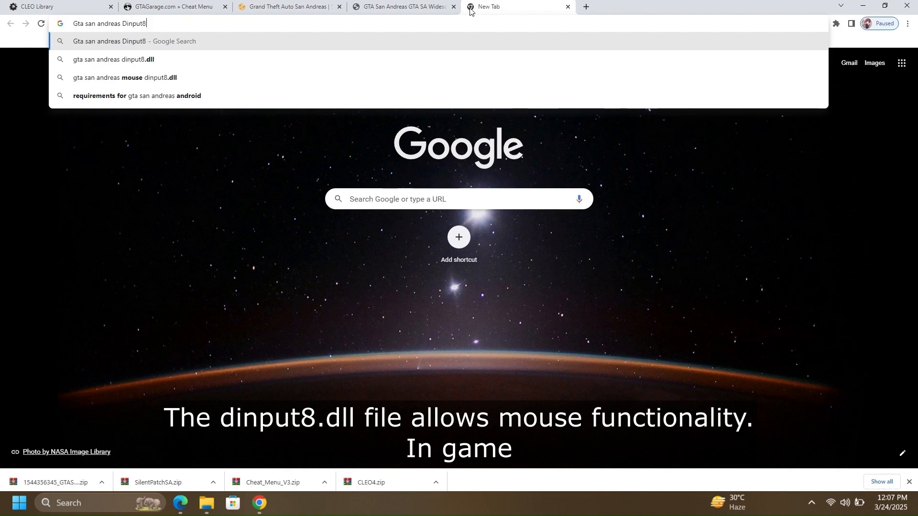
text(.dll)
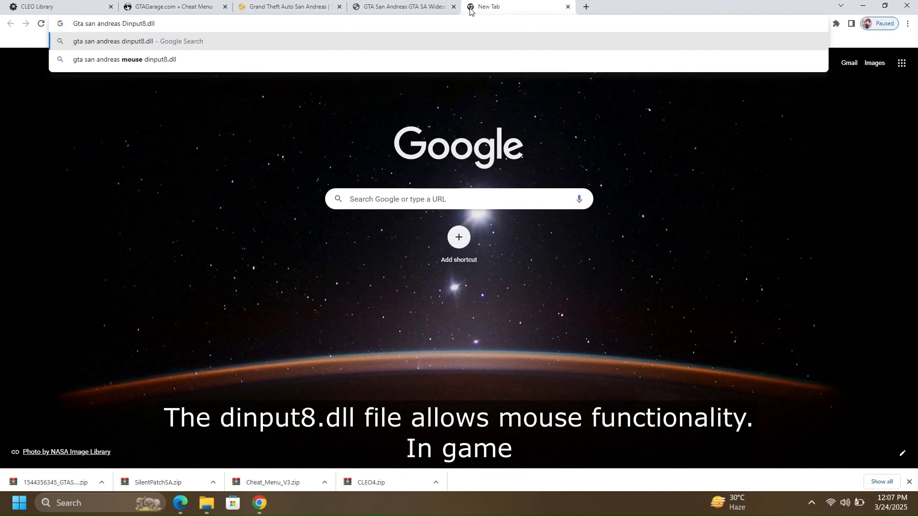
key(Return)
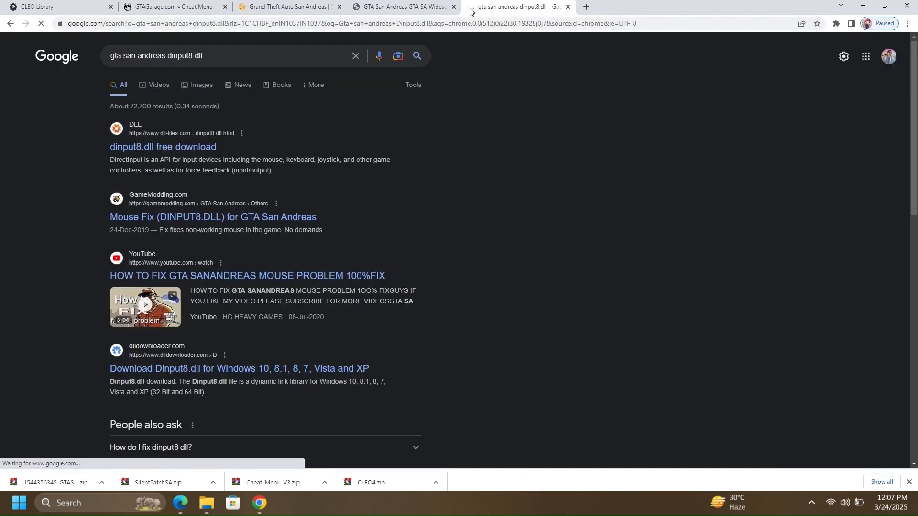
- Open the DLL-files.com dinput8.dll page and download the 64-bit version 10.0.15063.608, dismissing the advertisement
click(153, 149)
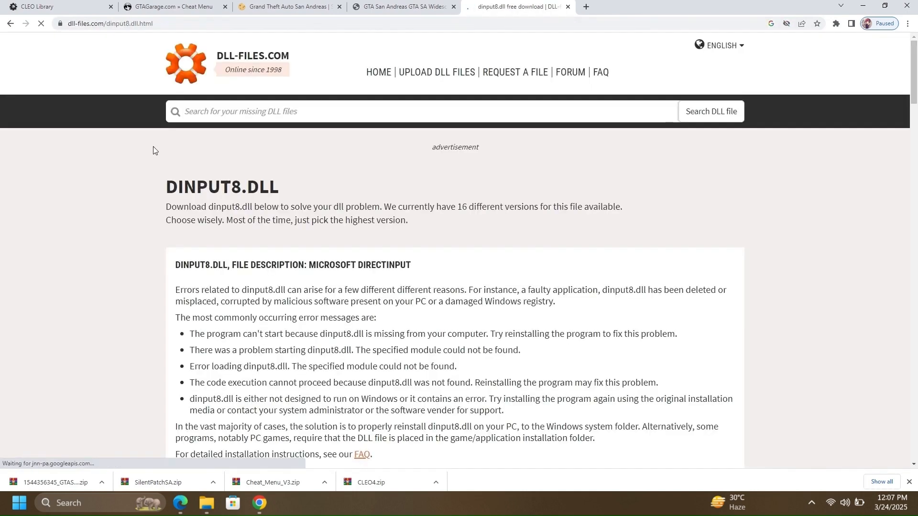
scroll(275, 263, down, 5)
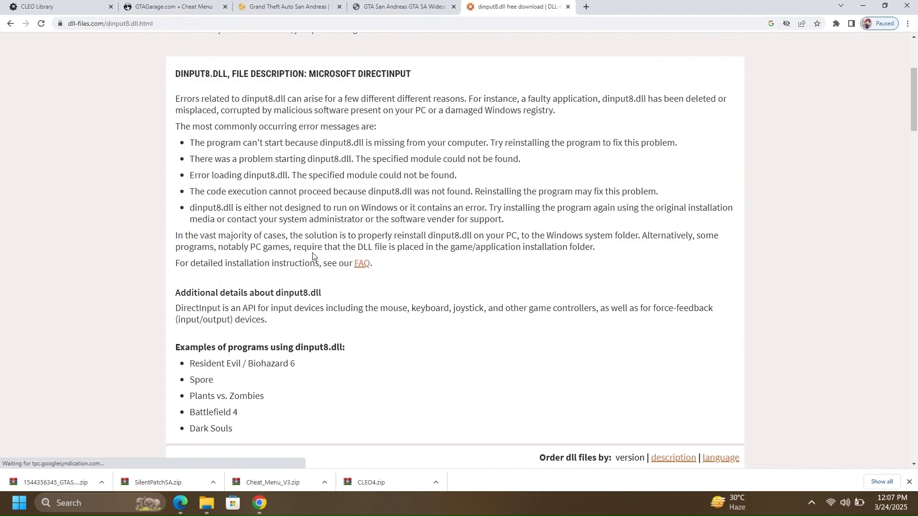
scroll(316, 252, down, 3)
scroll(315, 252, down, 7)
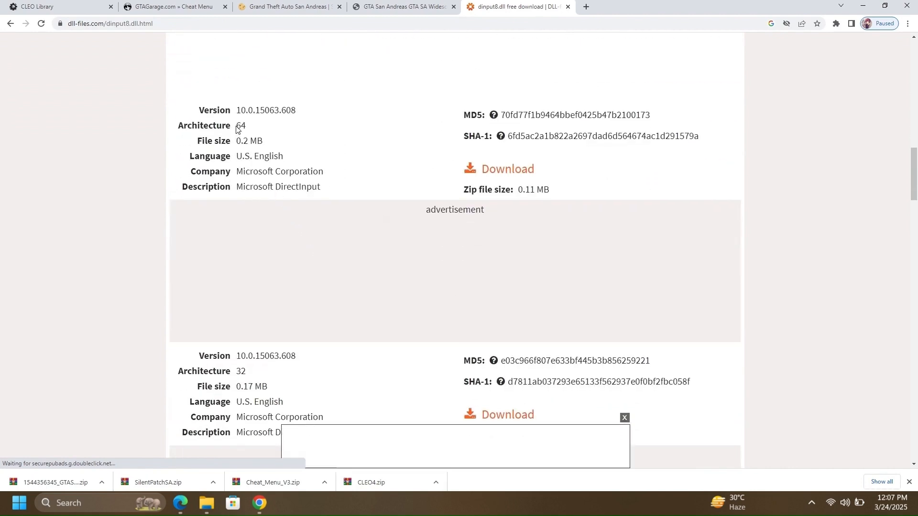
drag(236, 126, 262, 128)
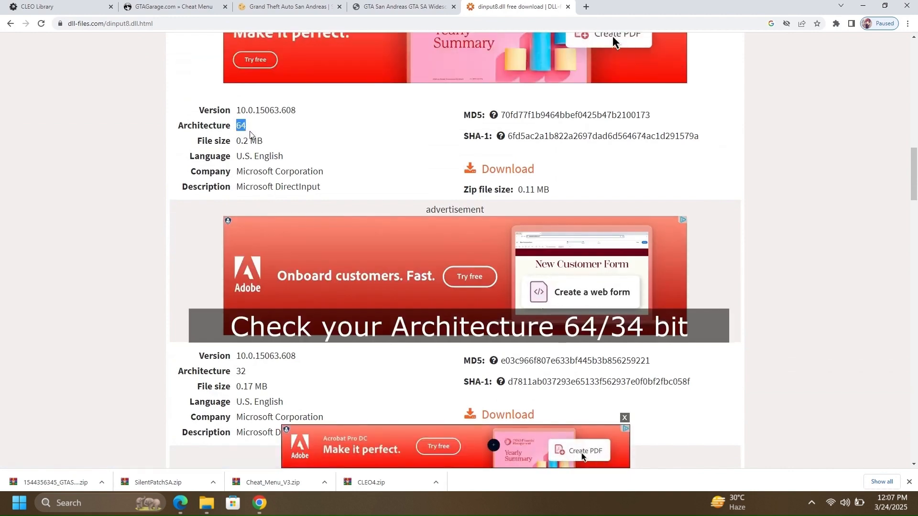
click(506, 173)
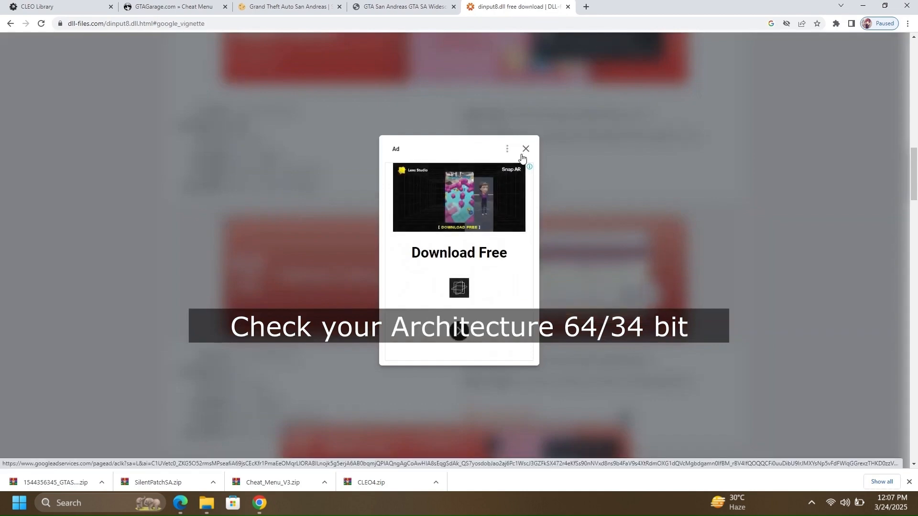
click(526, 150)
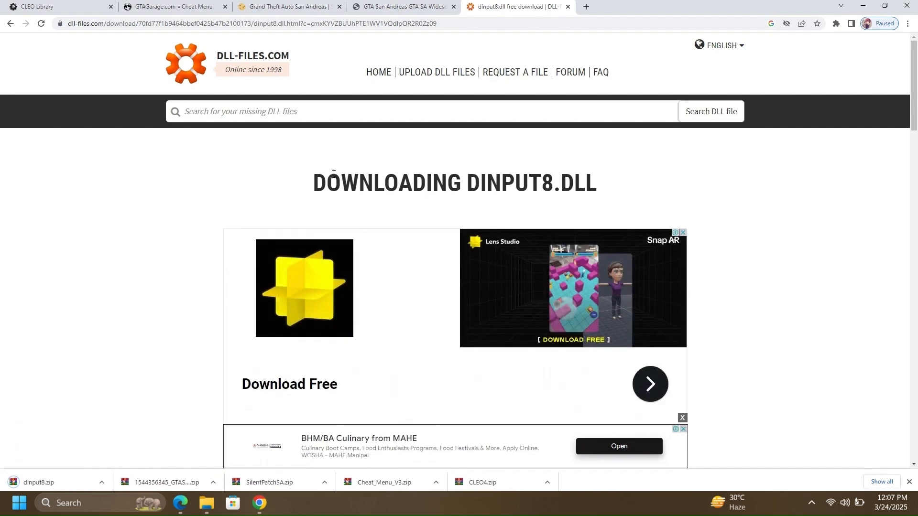
- Search the web for "Gta san andreas 60 fps" in a new browser tab
click(586, 6)
text(Gta)
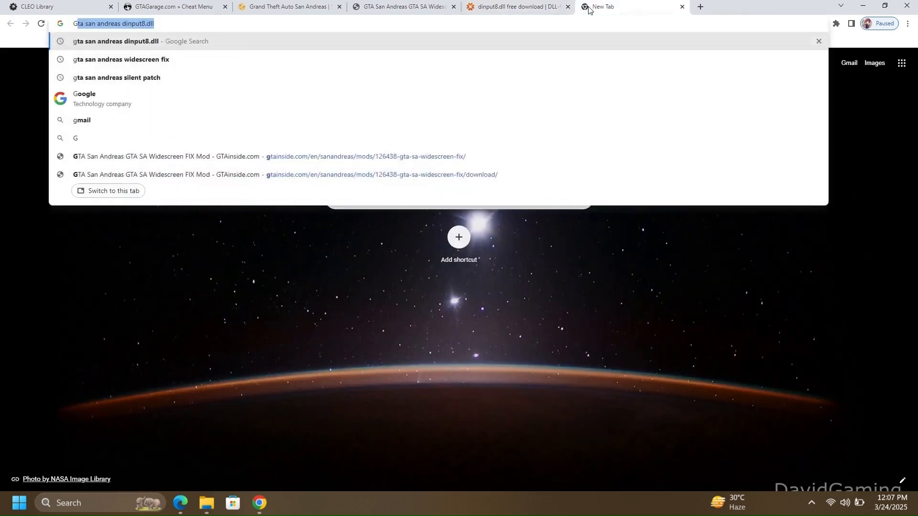
text(n an)
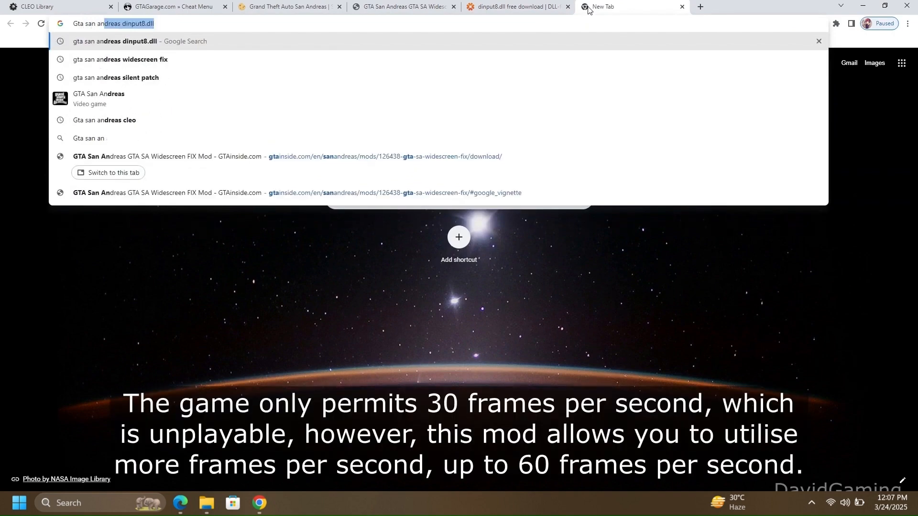
text(dreas)
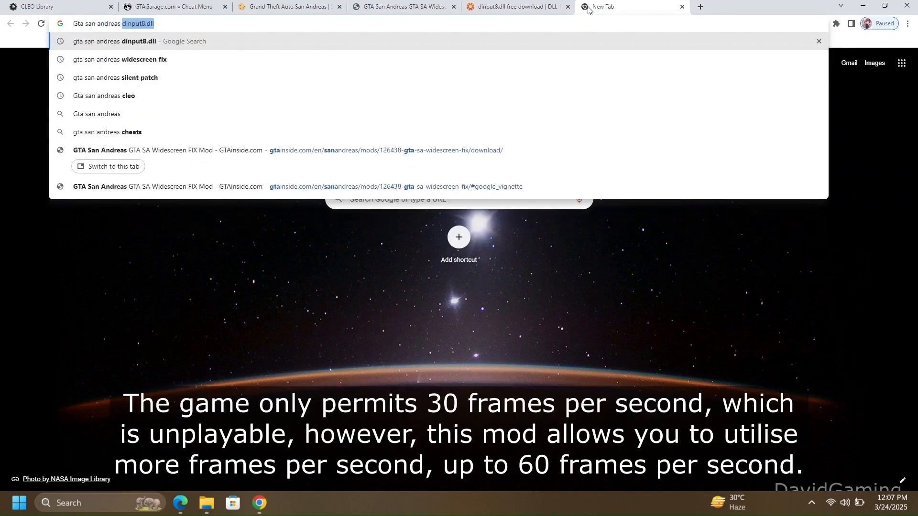
text( 60)
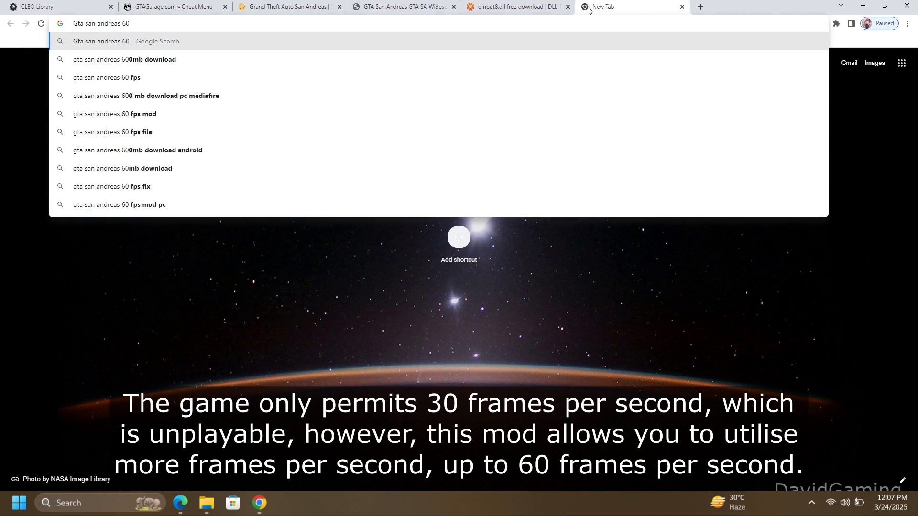
text( fps)
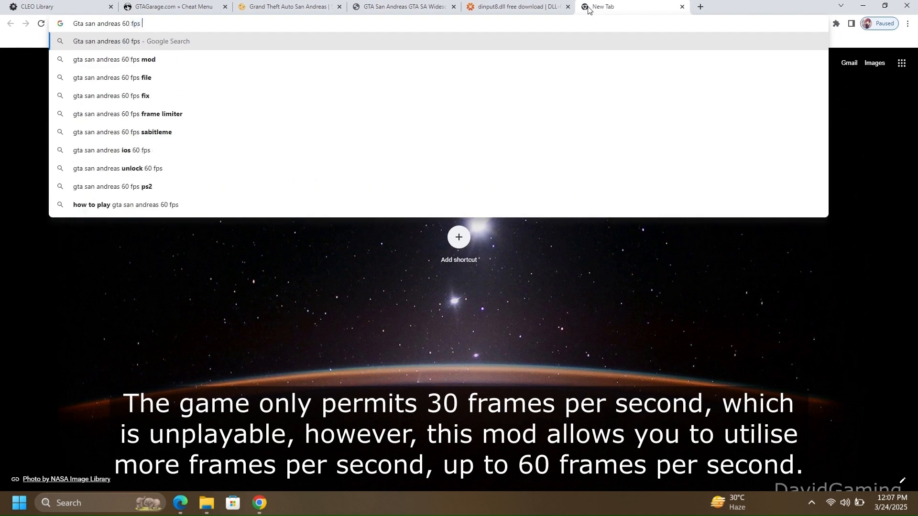
text( m)
key(BackSpace)
key(BackSpace)
key(Return)
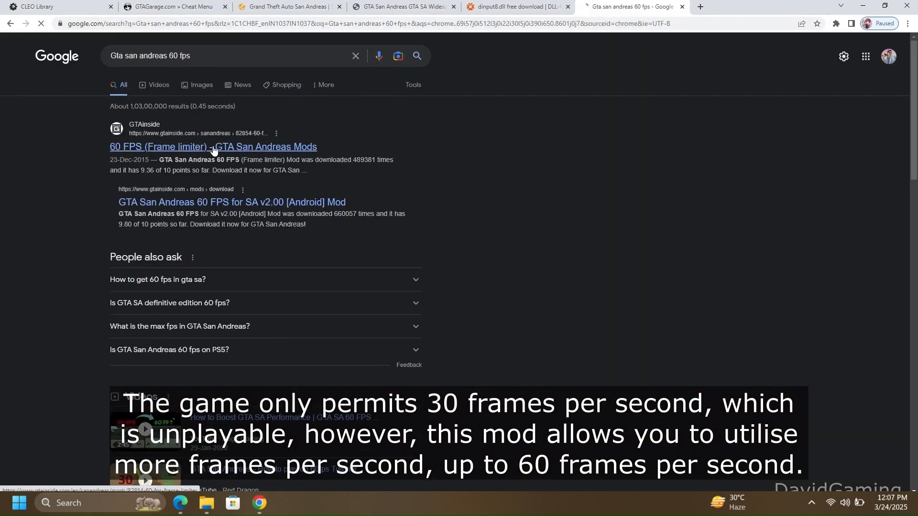
- Open the GTAinside result for the 60 FPS (Frame limiter) mod and download its zip file
click(233, 147)
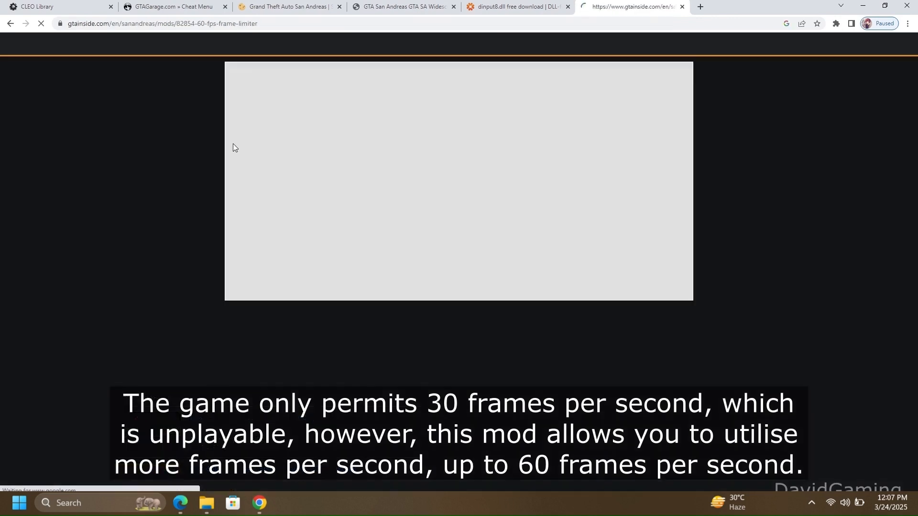
scroll(242, 266, down, 4)
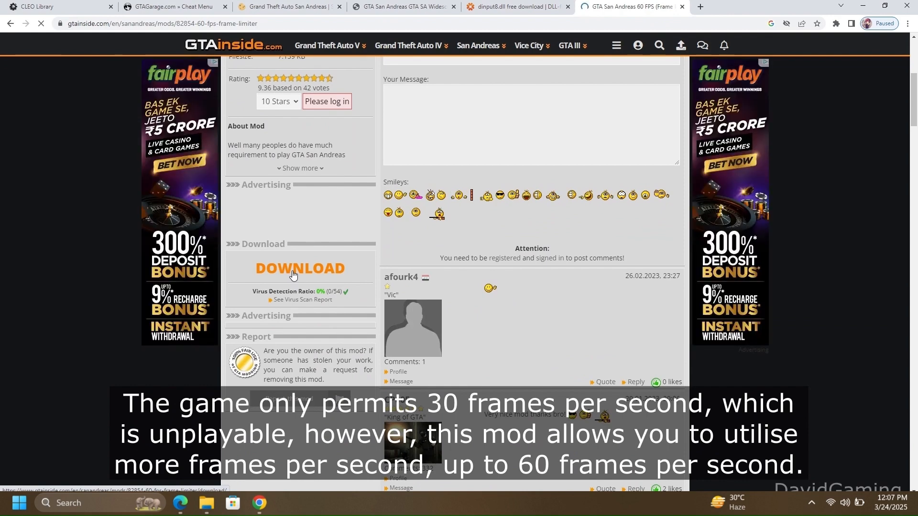
click(293, 276)
scroll(462, 297, down, 3)
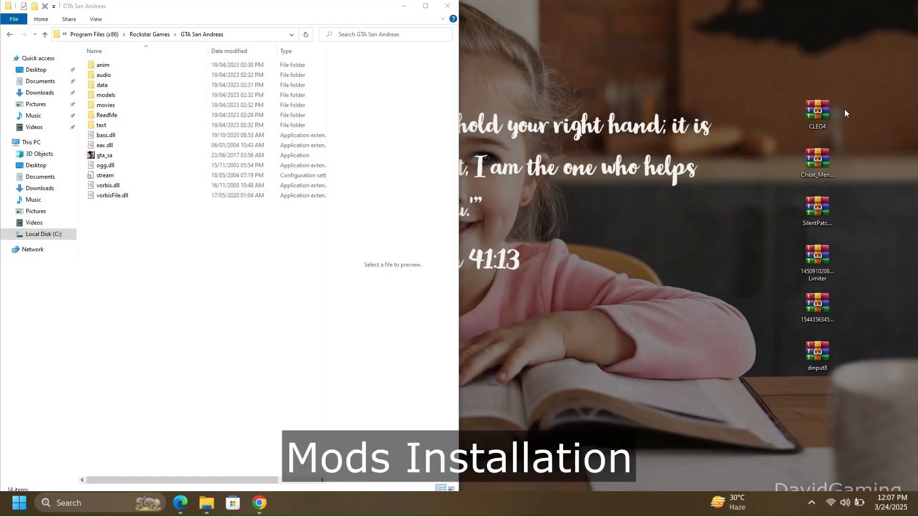
- Extract all contents of CLEO4.zip into the GTA San Andreas folder, replacing duplicate files and granting administrator permission, and close the archive
double_click(822, 114)
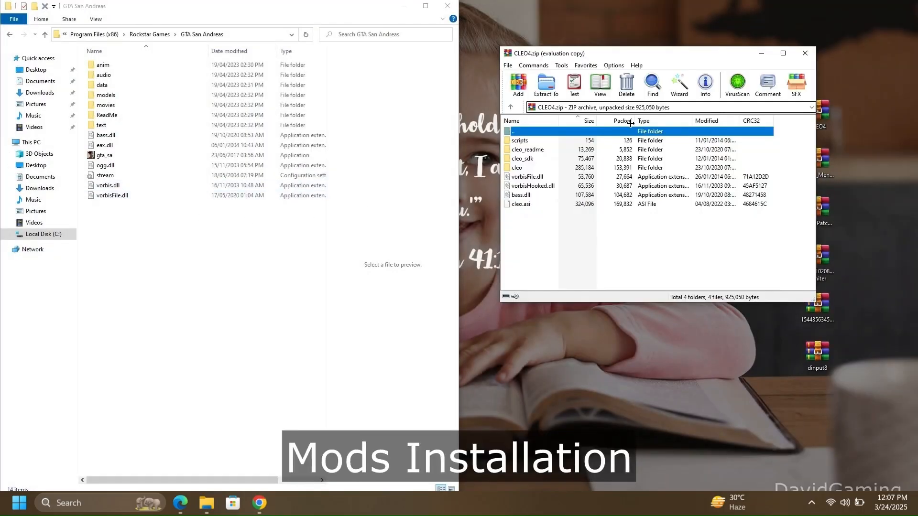
click(564, 226)
drag(575, 213, 572, 137)
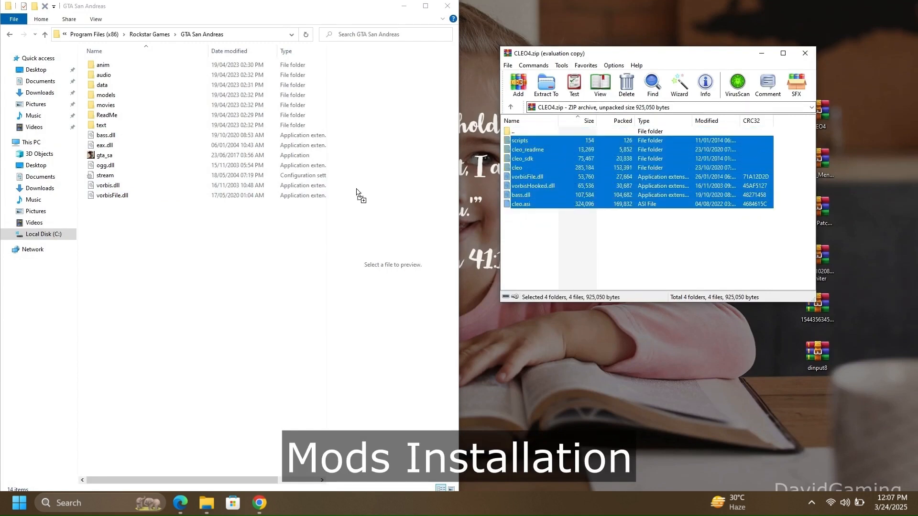
drag(225, 271, 225, 270)
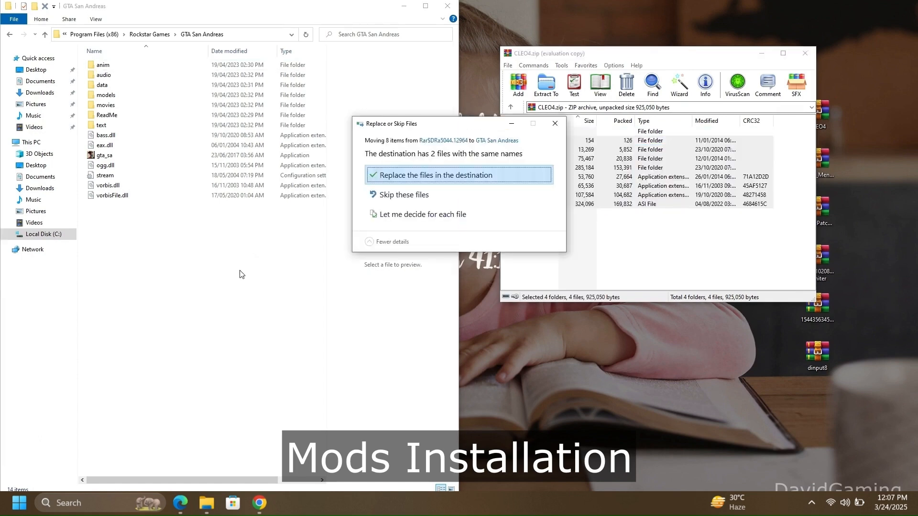
click(455, 177)
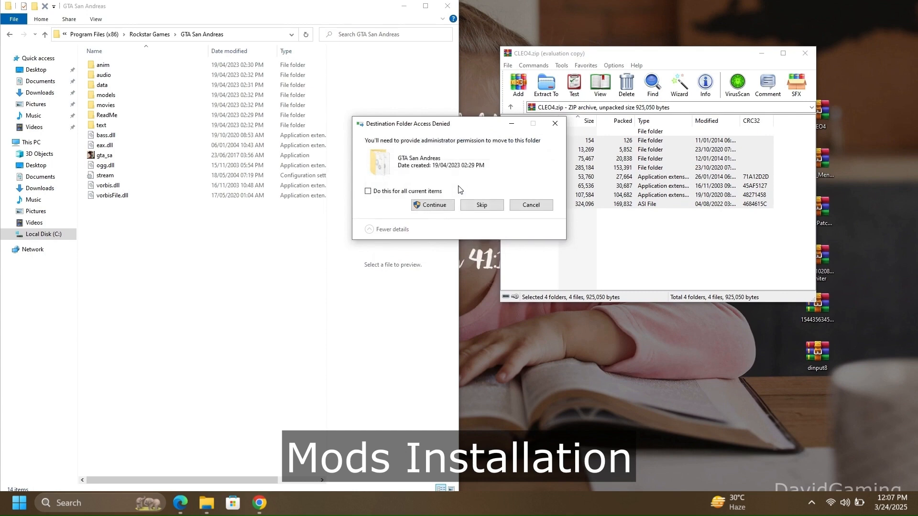
click(429, 205)
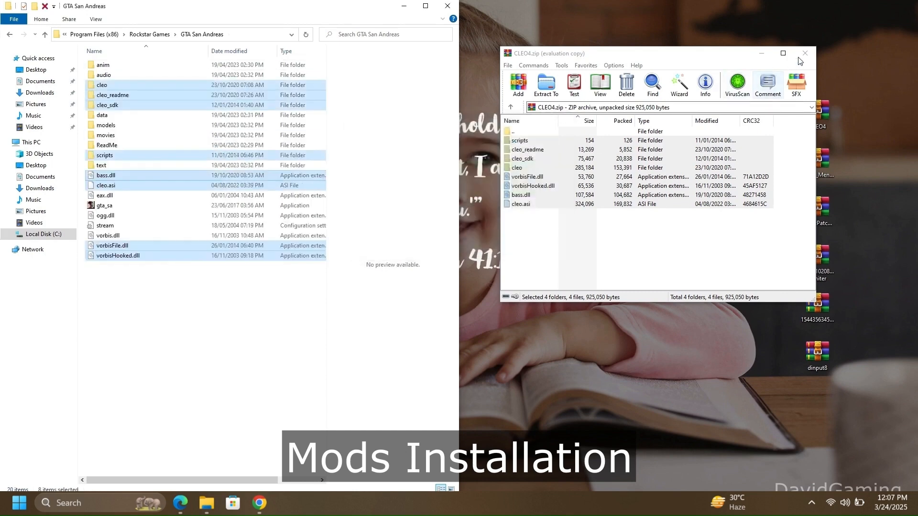
click(811, 56)
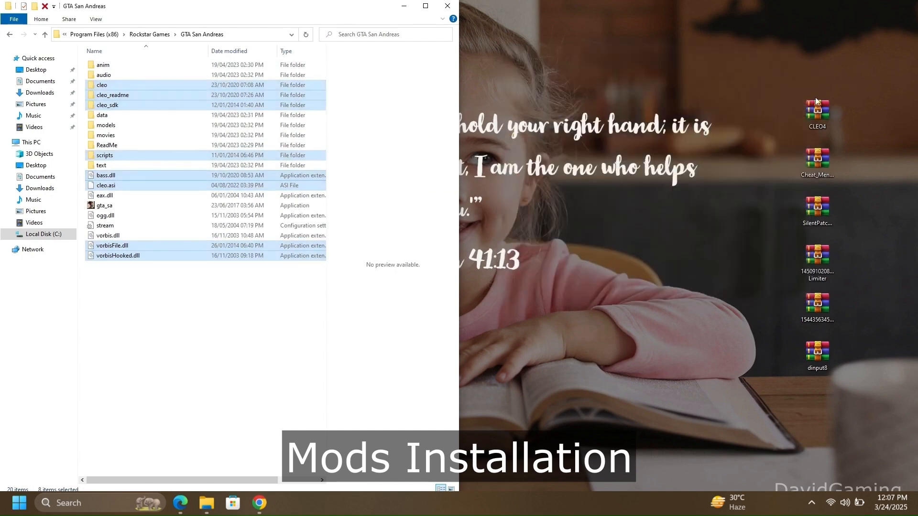
- Extract cheats.fxt and cheats.cs from the Cheat_Menu_V3 archive into the game's cleo folder
double_click(813, 168)
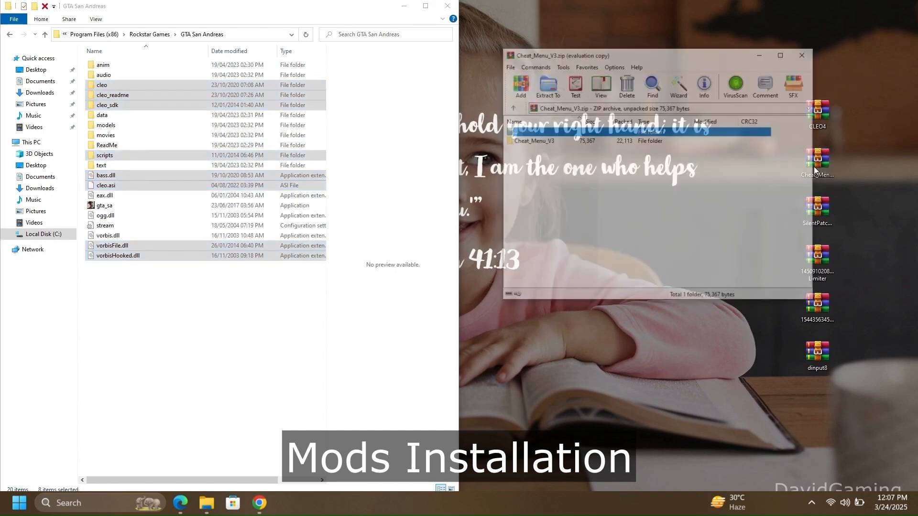
click(521, 142)
double_click(103, 86)
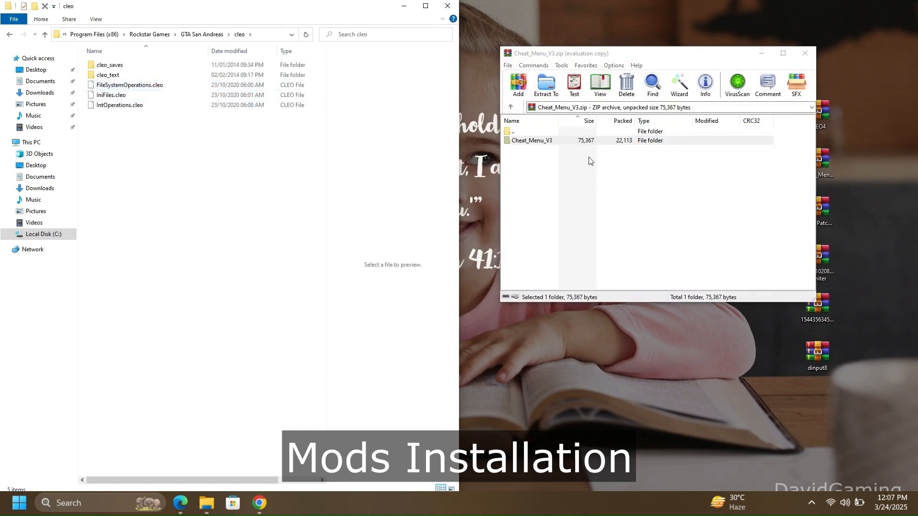
double_click(588, 141)
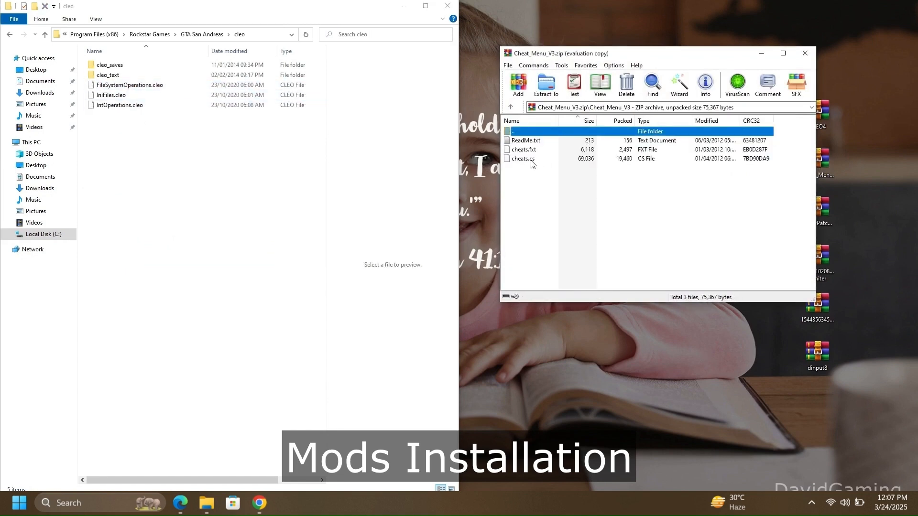
click(532, 152)
shift+click(538, 160)
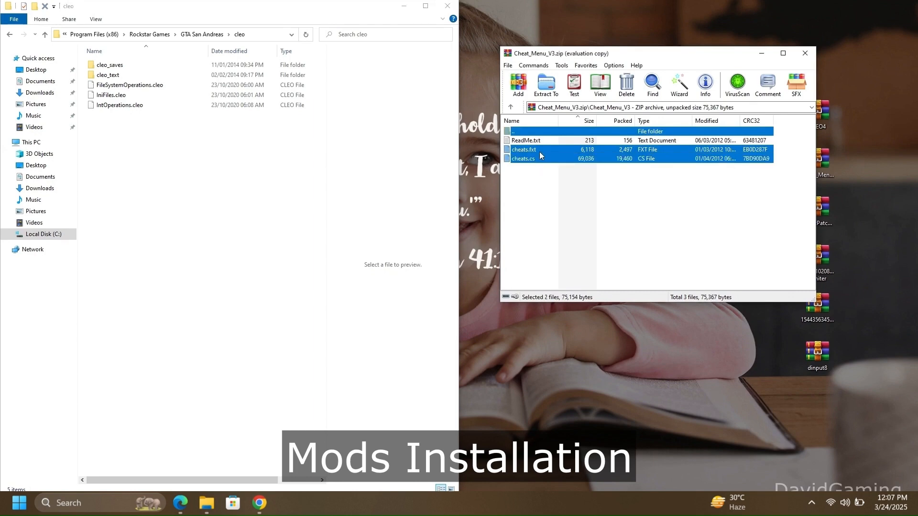
drag(539, 151, 237, 220)
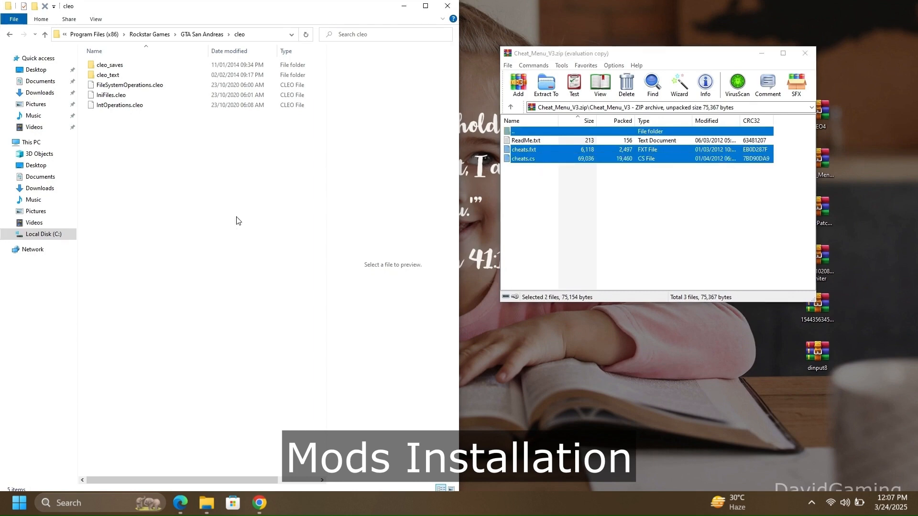
click(184, 197)
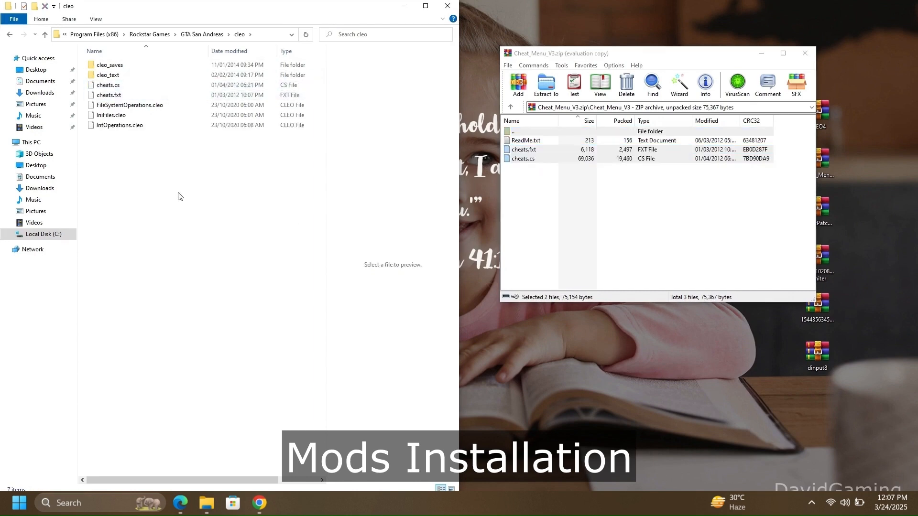
- Move cheats.fxt into the cleo_text folder, go back to the GTA San Andreas folder and close the Cheat Menu archive
click(158, 98)
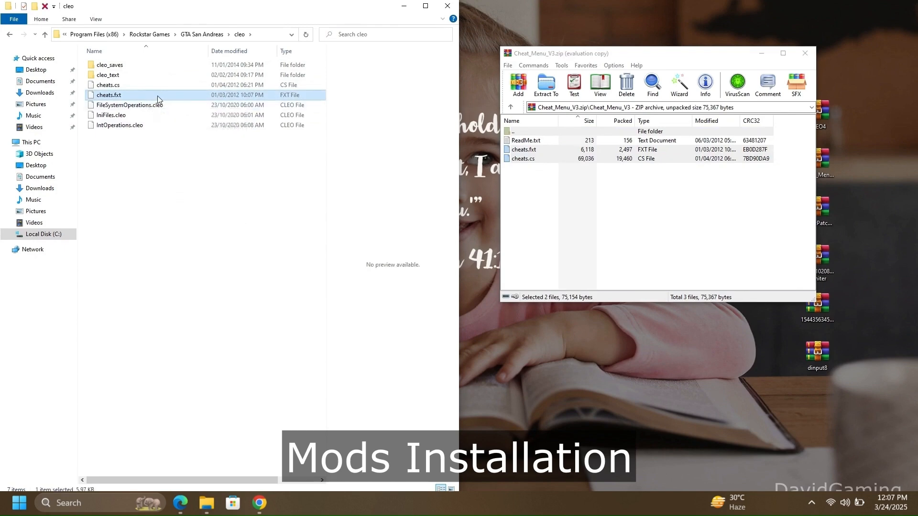
drag(157, 99, 161, 82)
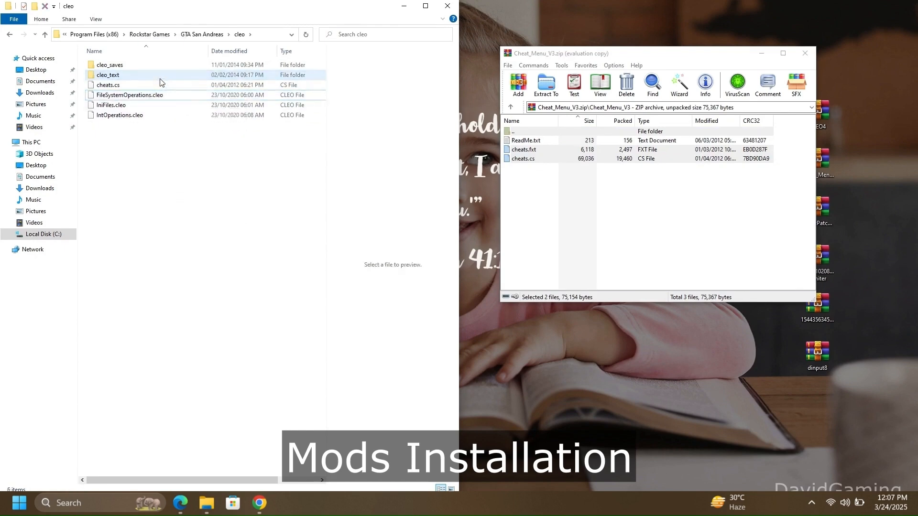
double_click(161, 79)
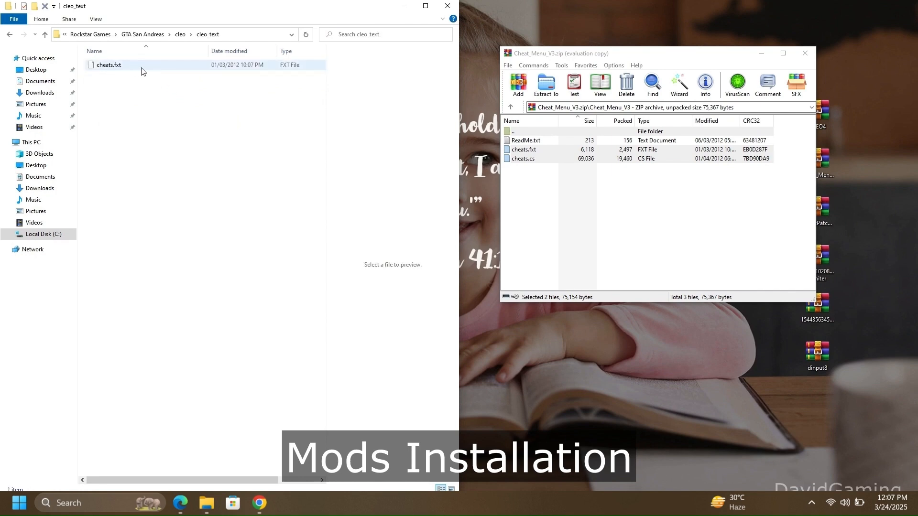
click(101, 69)
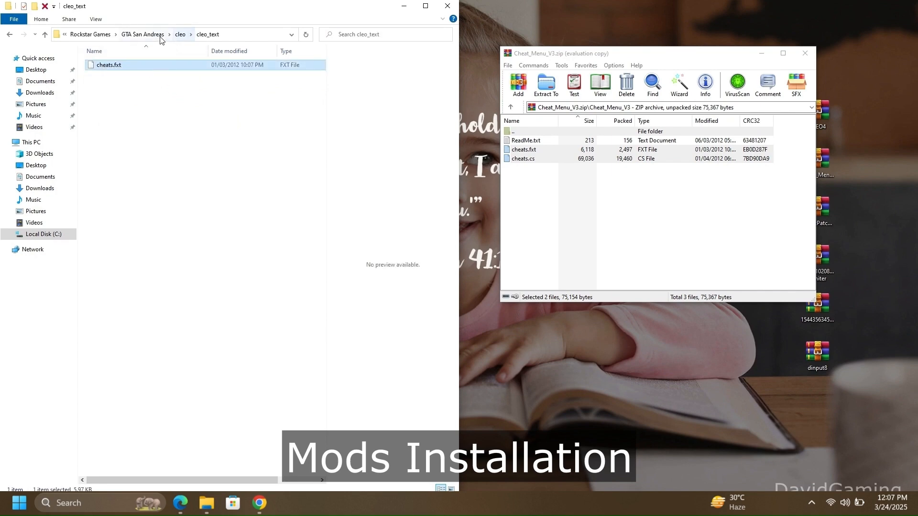
click(143, 35)
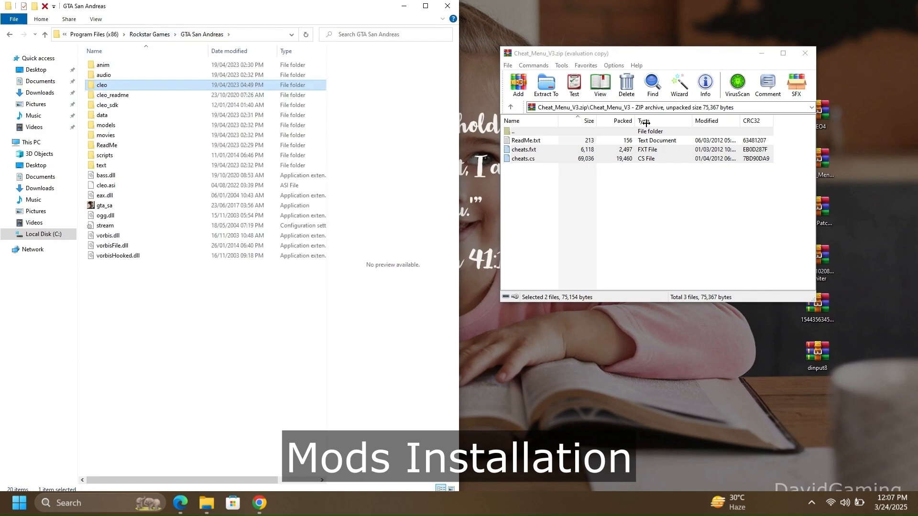
click(803, 50)
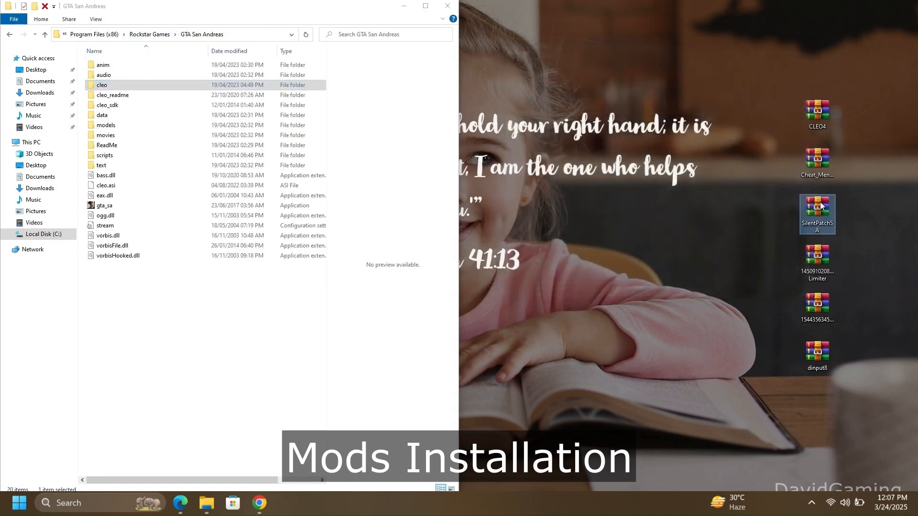
- Extract SilentPatchSA.ini and SilentPatchSA.asi from SilentPatchSA.zip into the GTA San Andreas folder with administrator permission, and close the archive
double_click(821, 211)
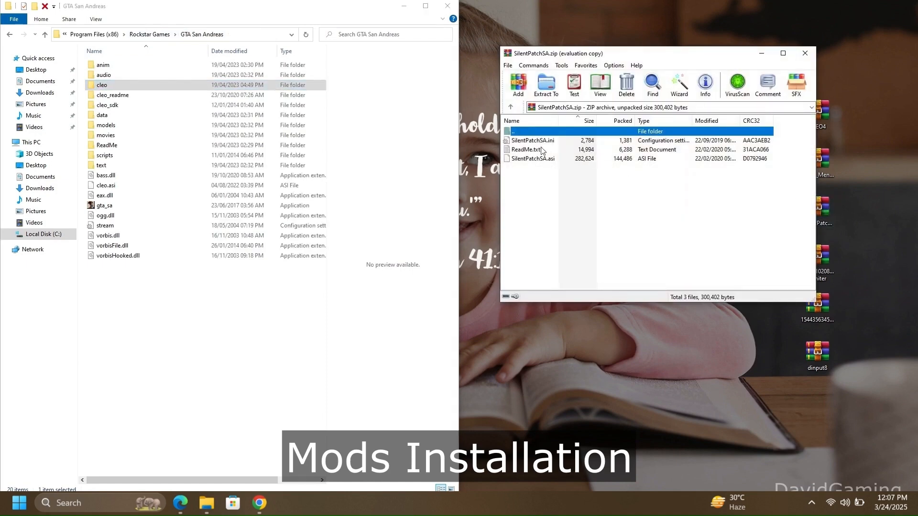
key(Down)
key(Down)
key(Down)
ctrl+click(536, 140)
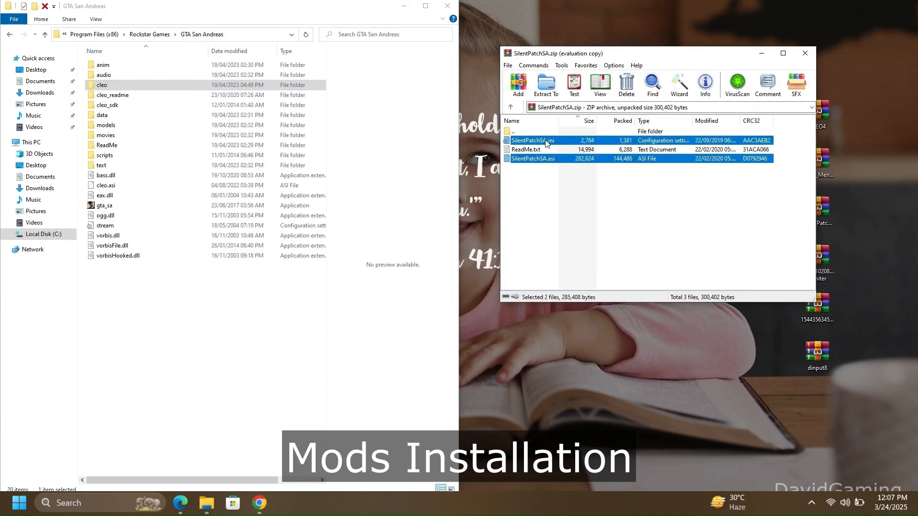
drag(199, 306, 200, 308)
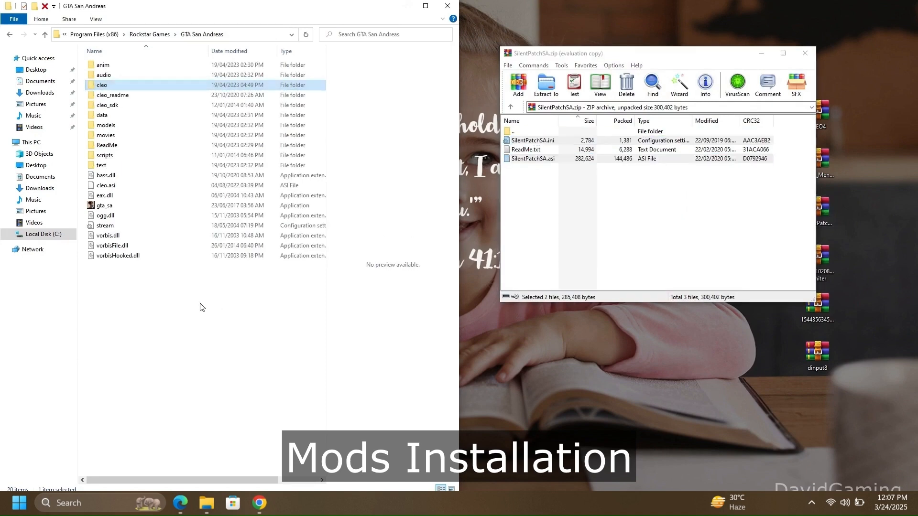
click(429, 206)
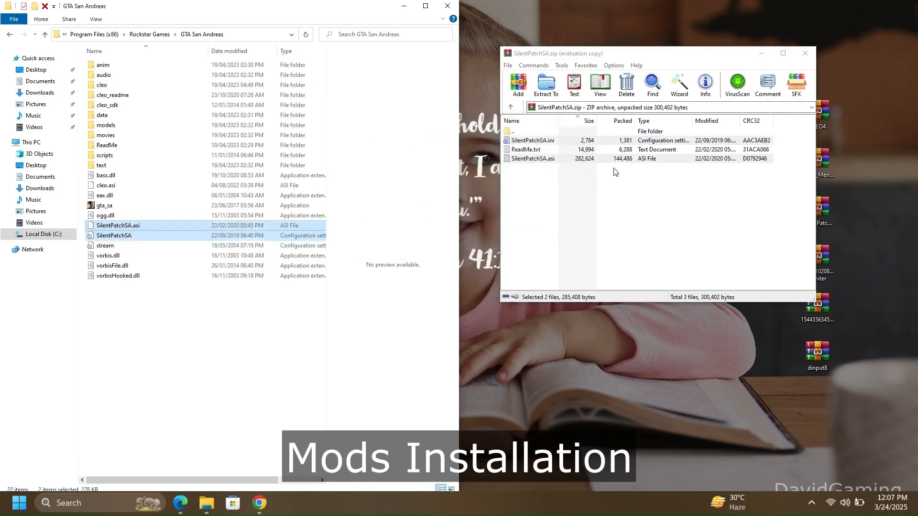
click(805, 53)
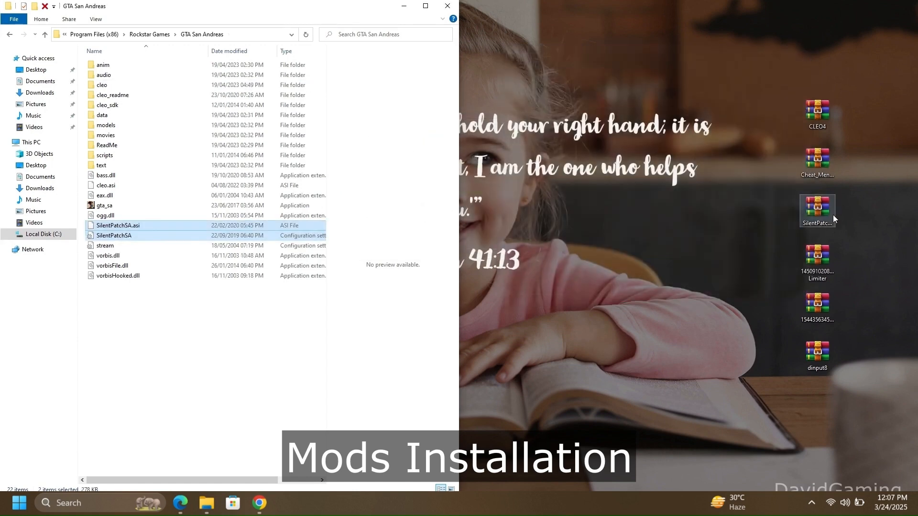
- Extract 60 FPS.cs from the CLEO folder of the Frame Limiter archive into the game's cleo folder, and close the archive
click(826, 259)
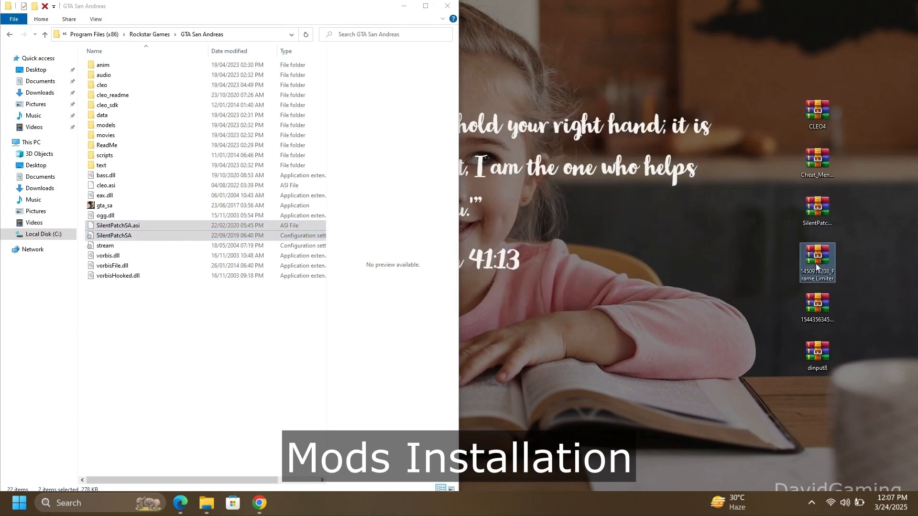
double_click(816, 263)
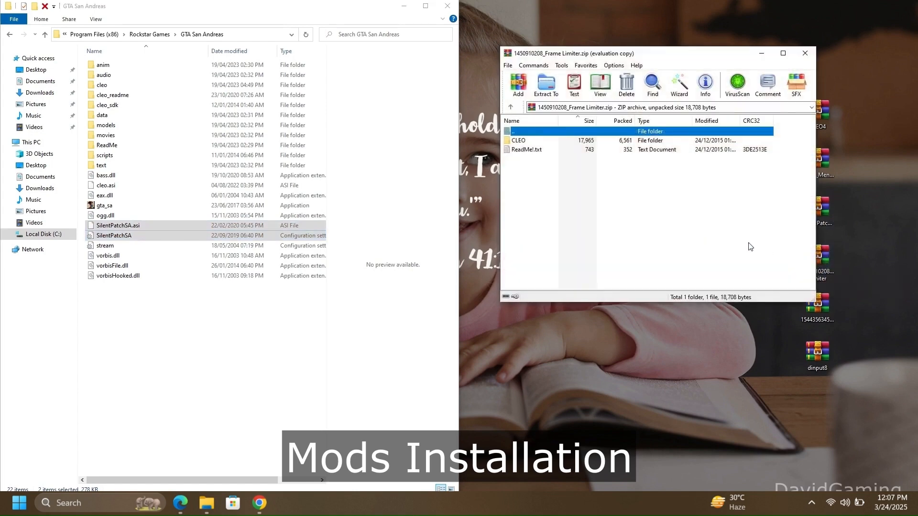
double_click(537, 141)
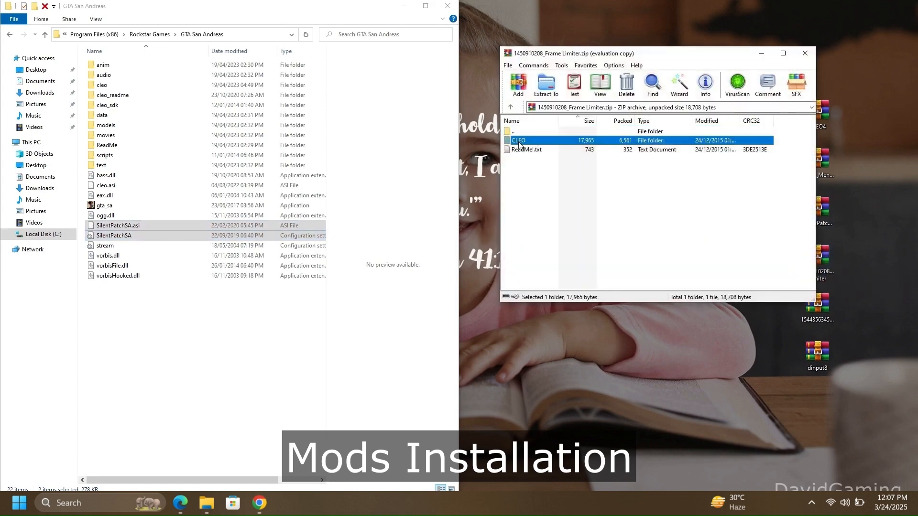
click(531, 142)
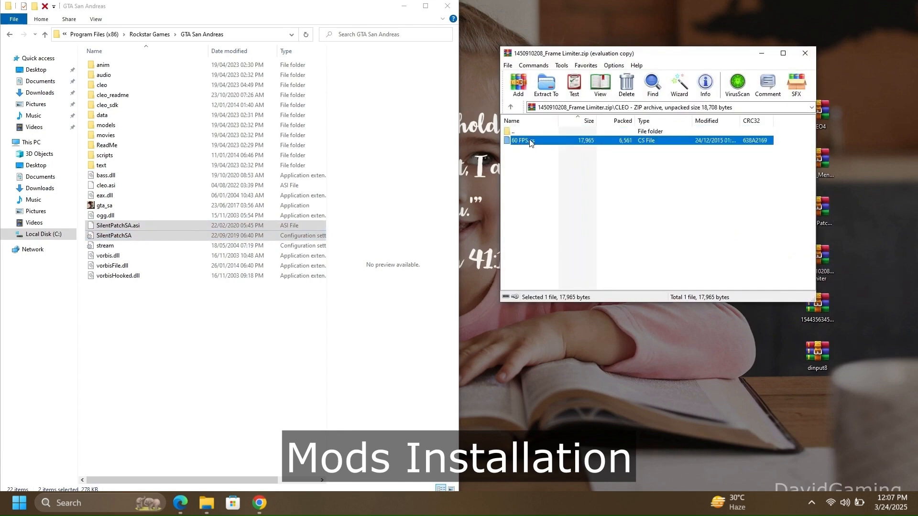
drag(444, 146, 211, 85)
double_click(211, 85)
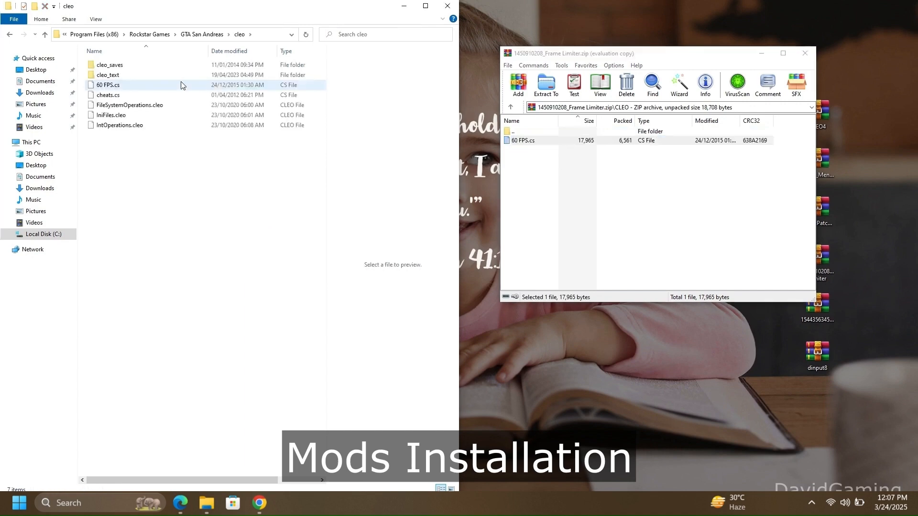
click(98, 87)
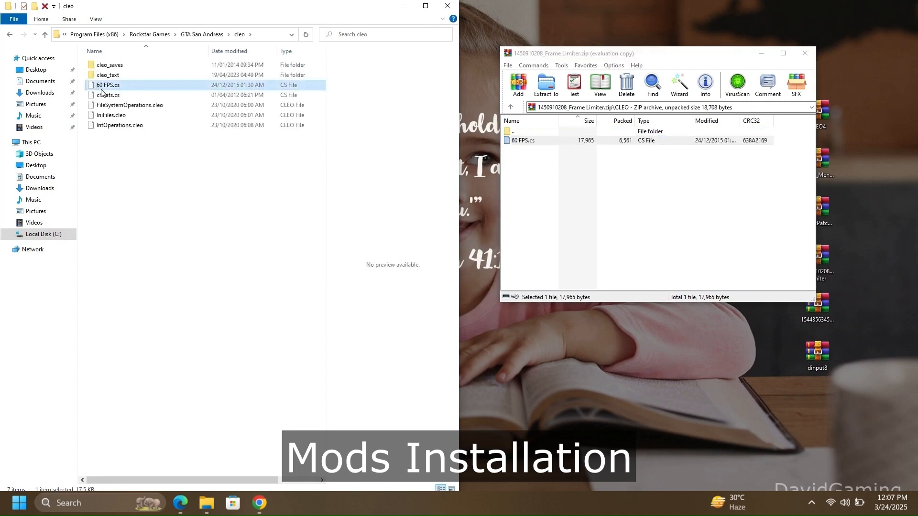
click(810, 55)
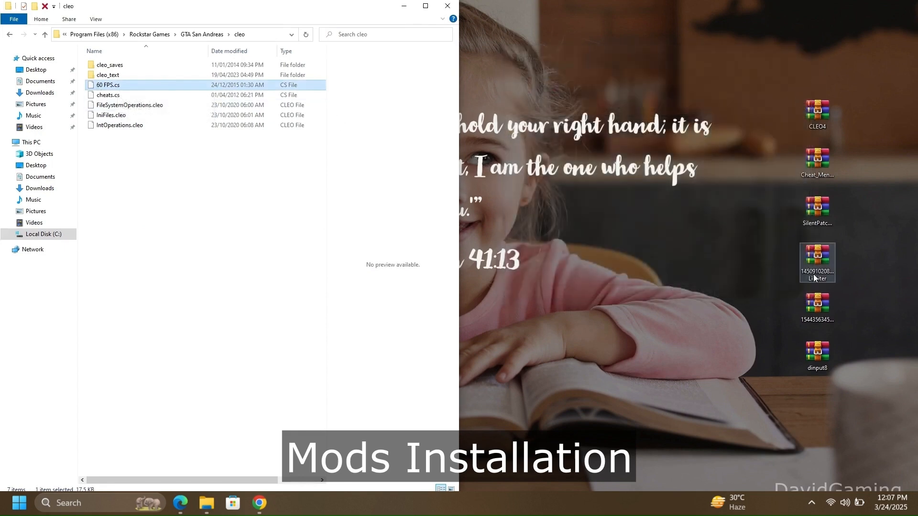
- Extract scripts and vorbisFile.dll from the GTASA.WidescreenFix archive into the GTA San Andreas folder, replacing the existing file with administrator permission, and close the archive
double_click(821, 303)
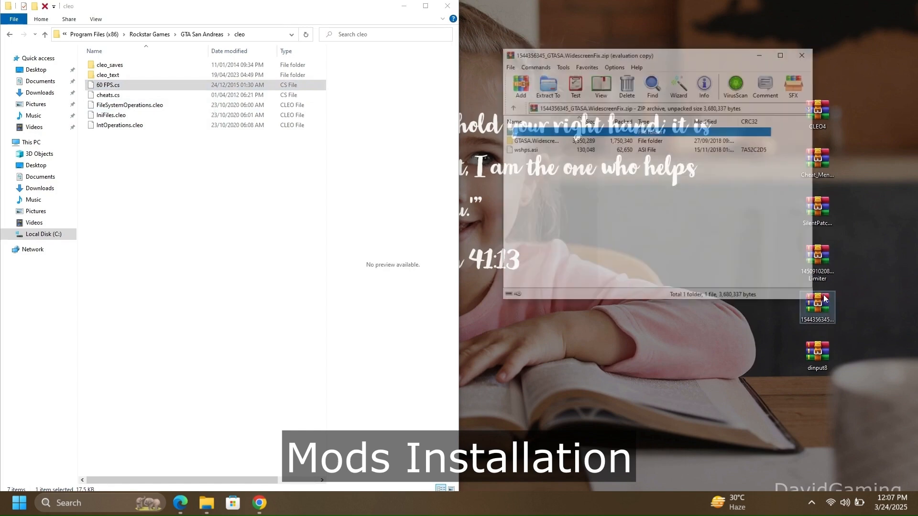
click(190, 38)
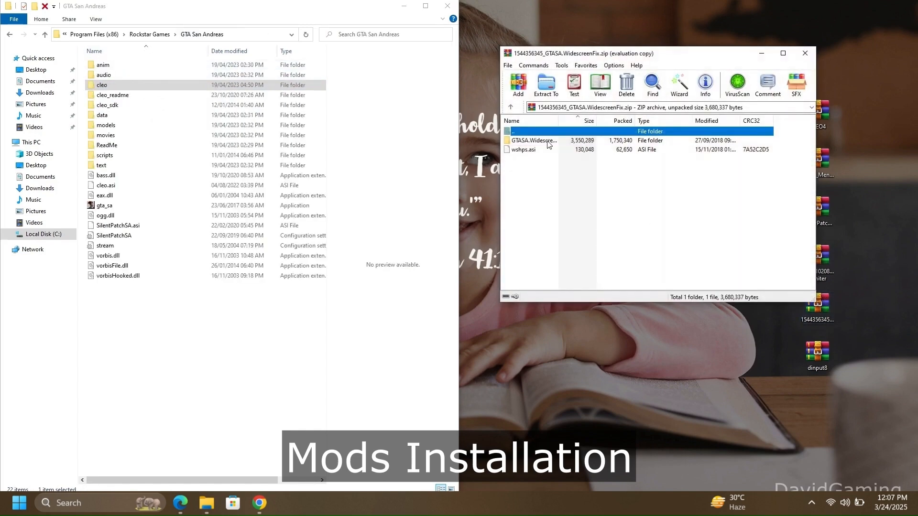
double_click(531, 142)
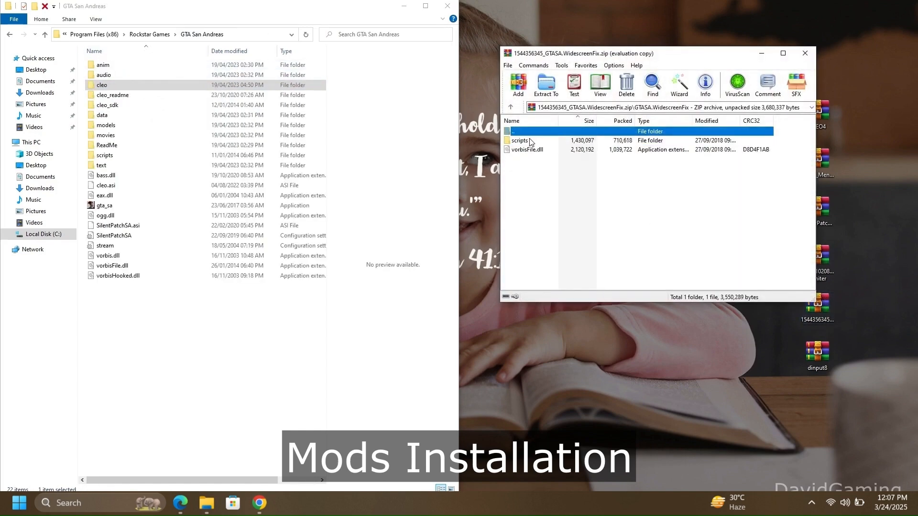
click(531, 141)
shift+click(552, 149)
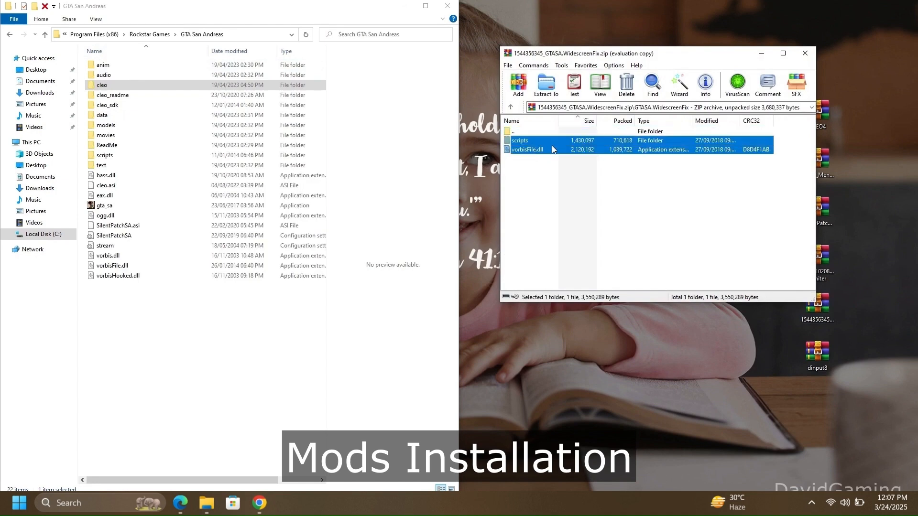
drag(552, 147, 271, 330)
drag(212, 334, 213, 332)
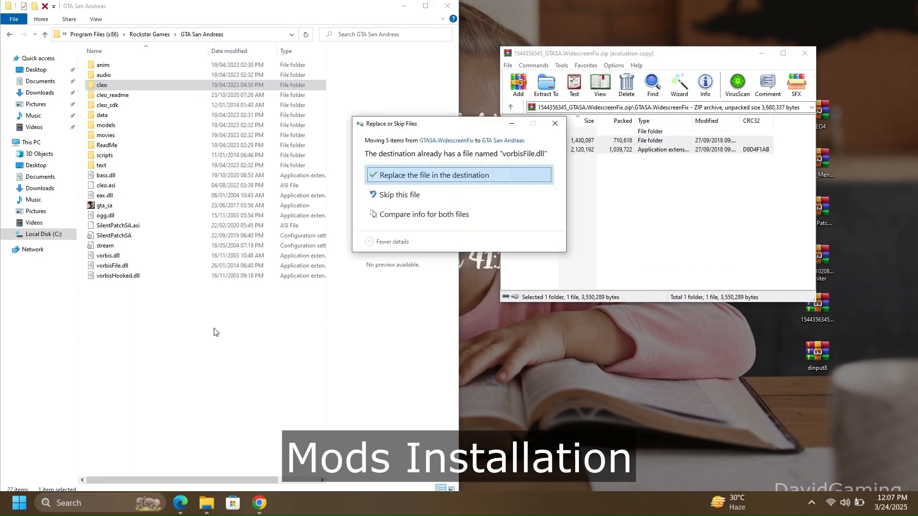
click(438, 176)
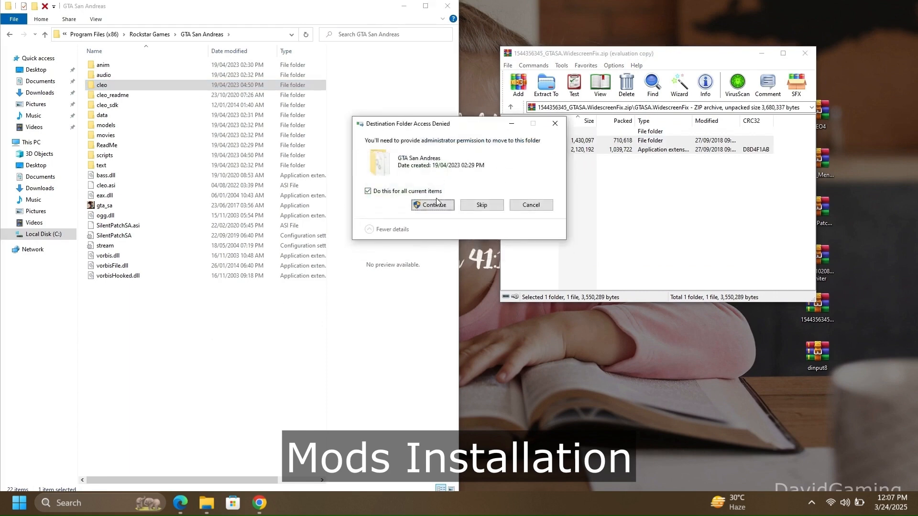
click(436, 191)
click(433, 205)
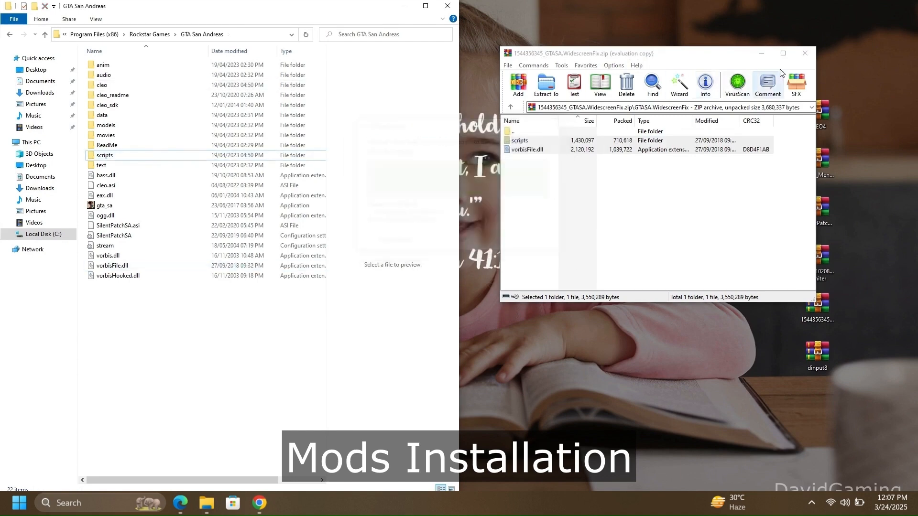
click(806, 53)
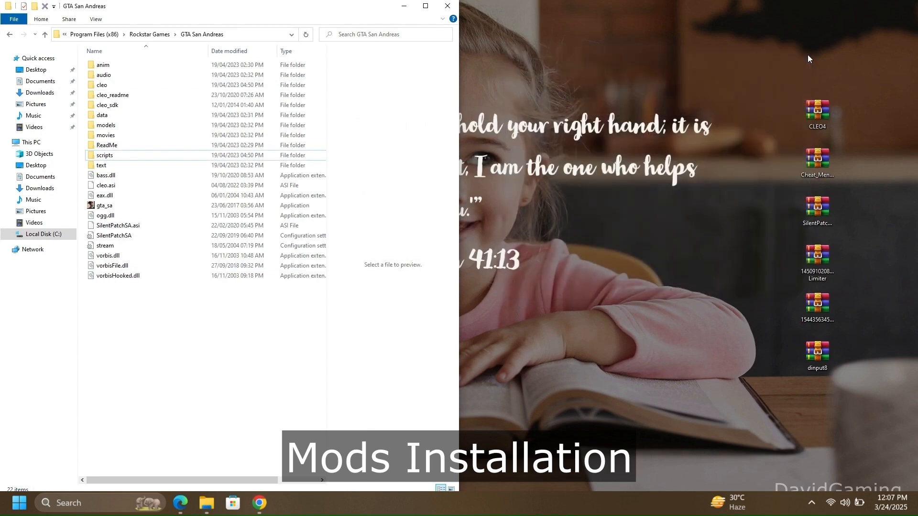
- Extract dinput8.dll from dinput8.zip into the GTA San Andreas folder with administrator permission, and close the archive
double_click(817, 357)
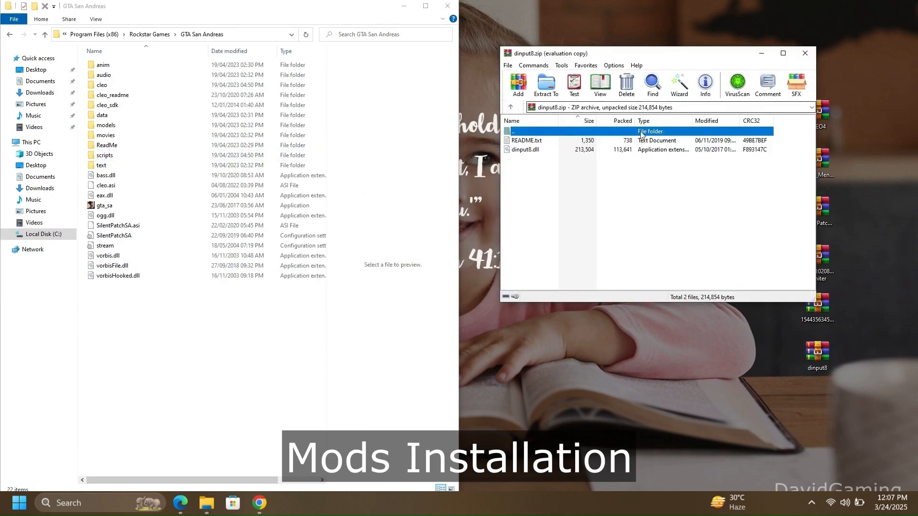
click(553, 151)
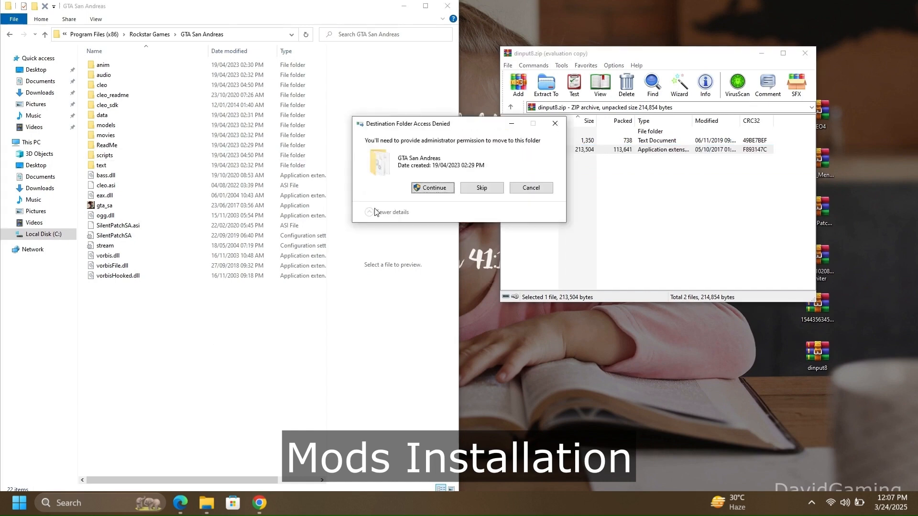
click(432, 188)
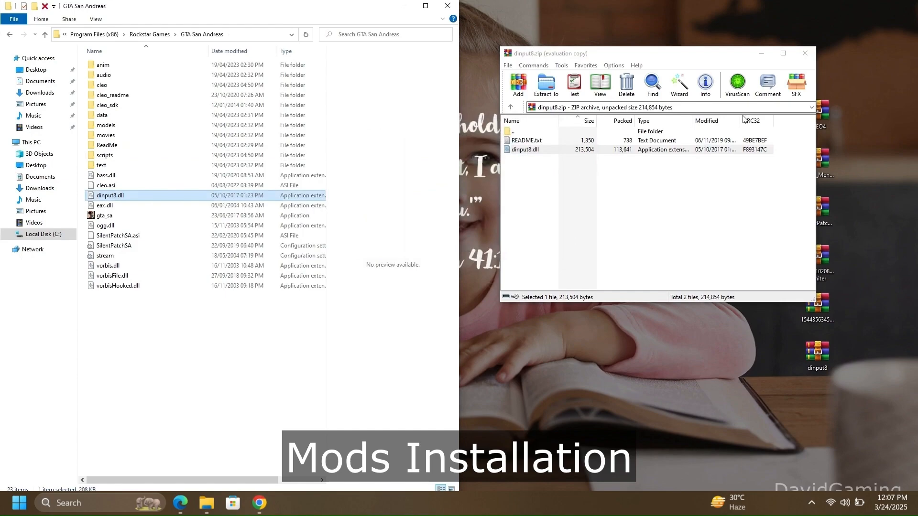
click(805, 54)
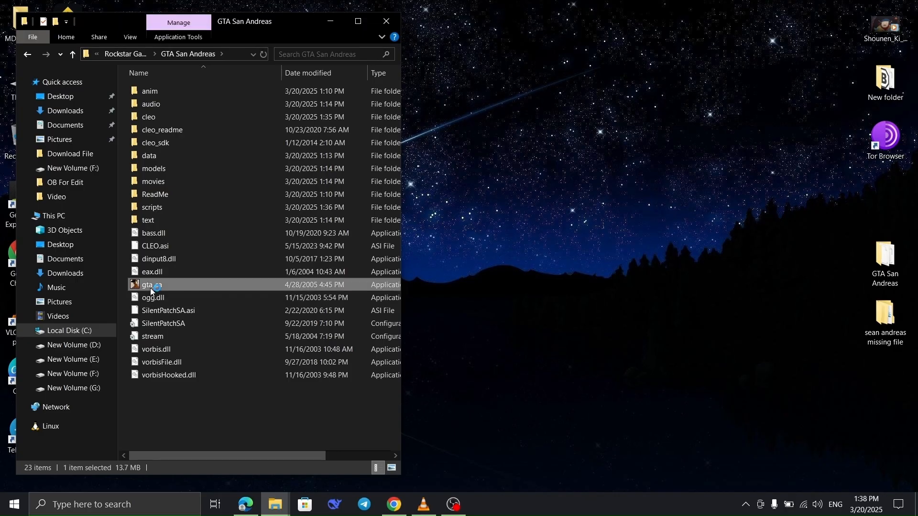
- Try to launch GTA San Andreas from its desktop shortcut, and open the shortcut's file location
click(492, 293)
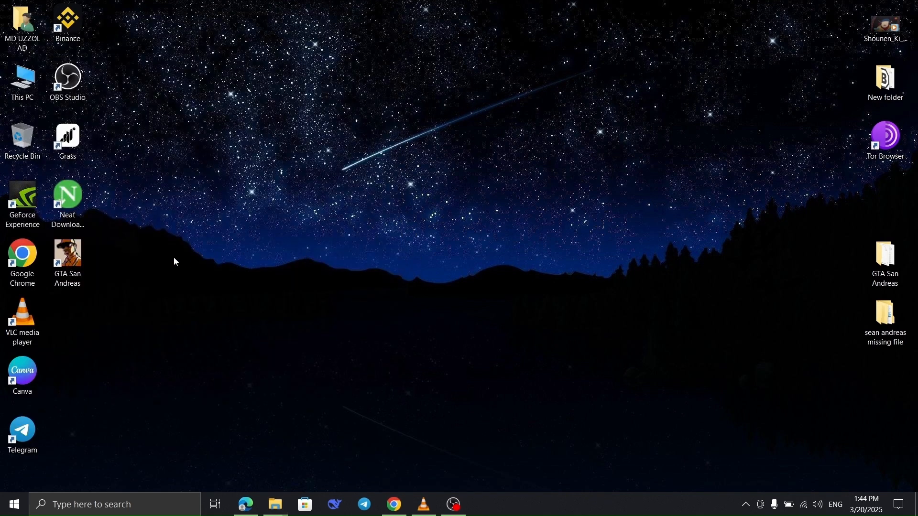
double_click(71, 251)
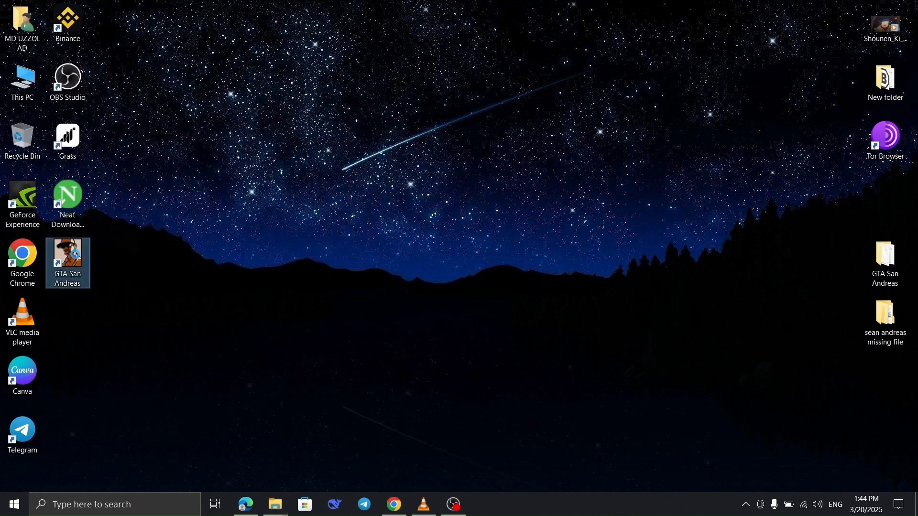
right_click(75, 253)
click(146, 221)
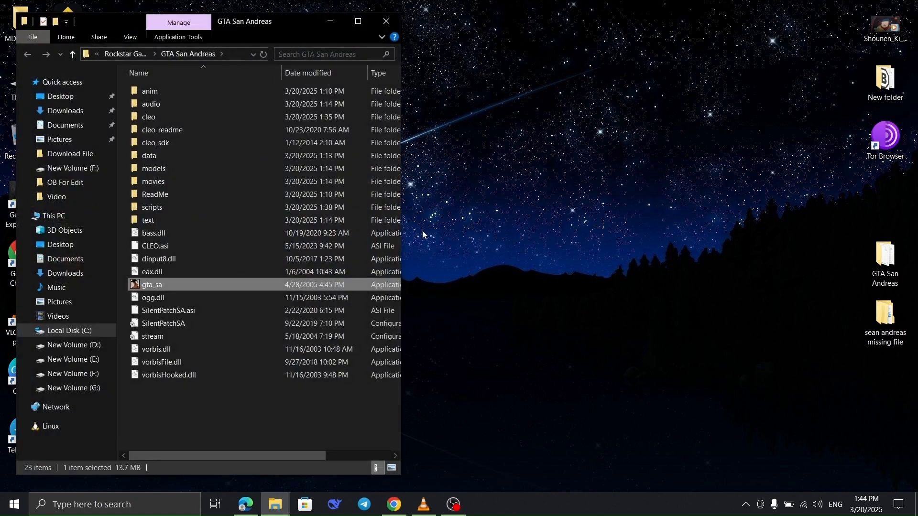
- Copy gta_sa from the HOODLUM subfolder of the desktop's GTA San Andreas folder into the installed game folder, replacing the existing file with administrator permission
double_click(902, 270)
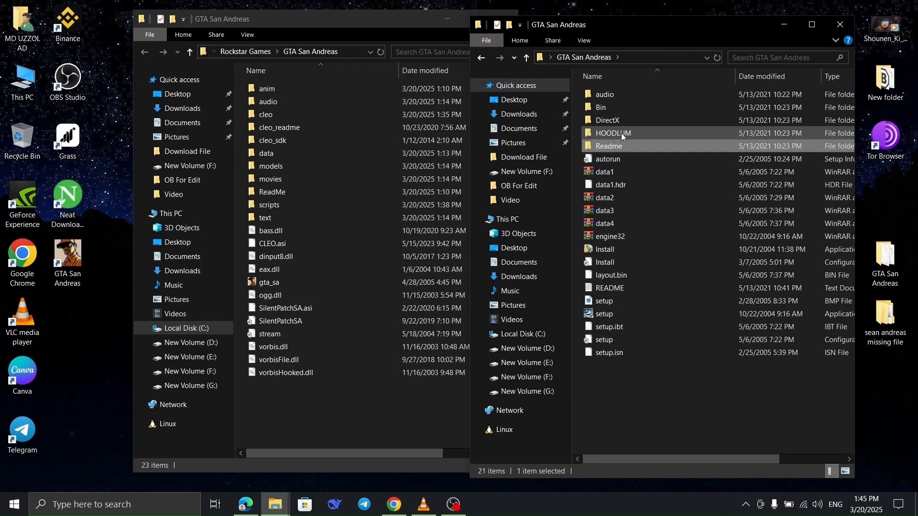
double_click(622, 134)
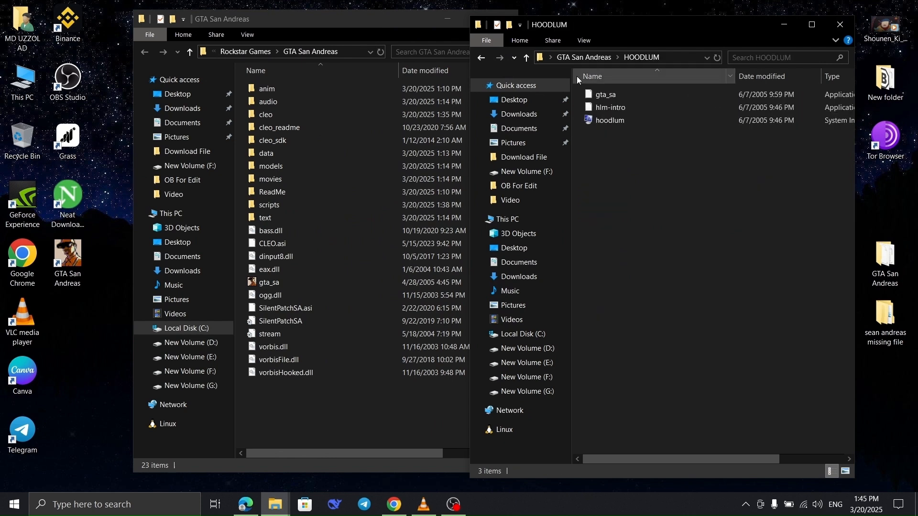
click(609, 96)
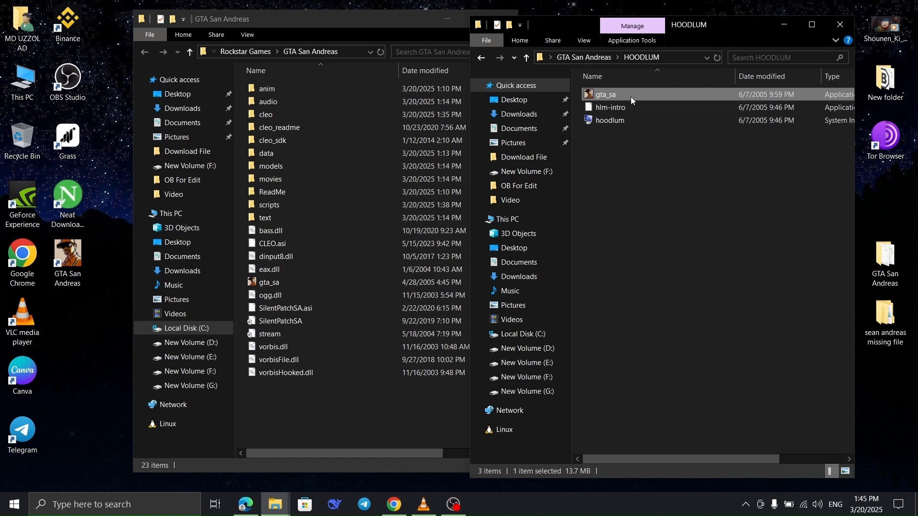
click(328, 410)
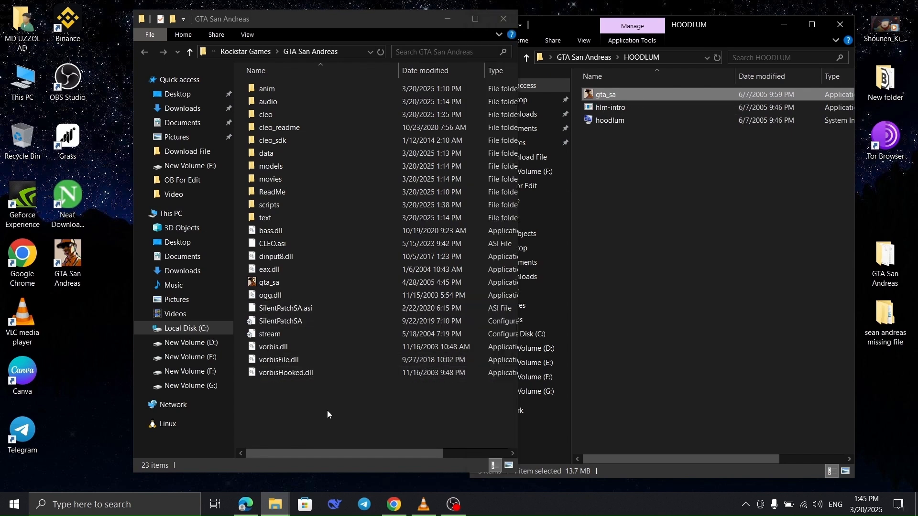
right_click(318, 409)
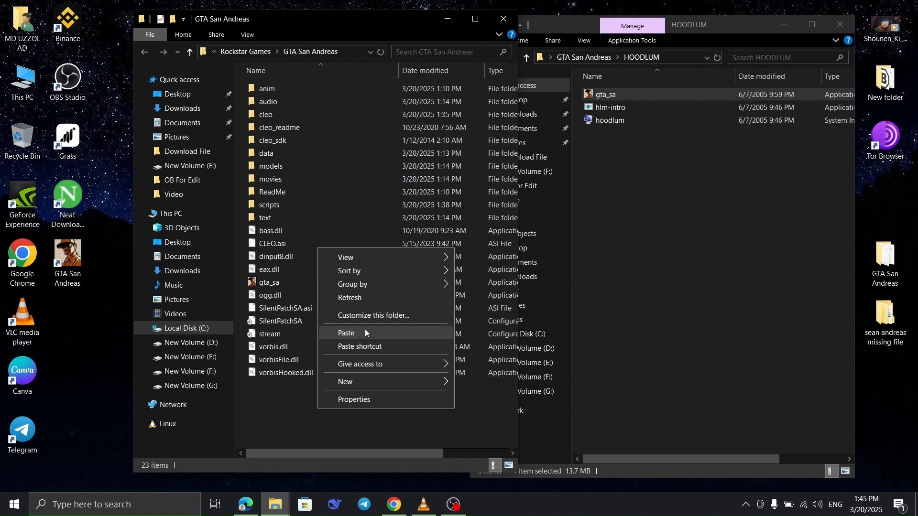
click(368, 299)
key(ctrl+v)
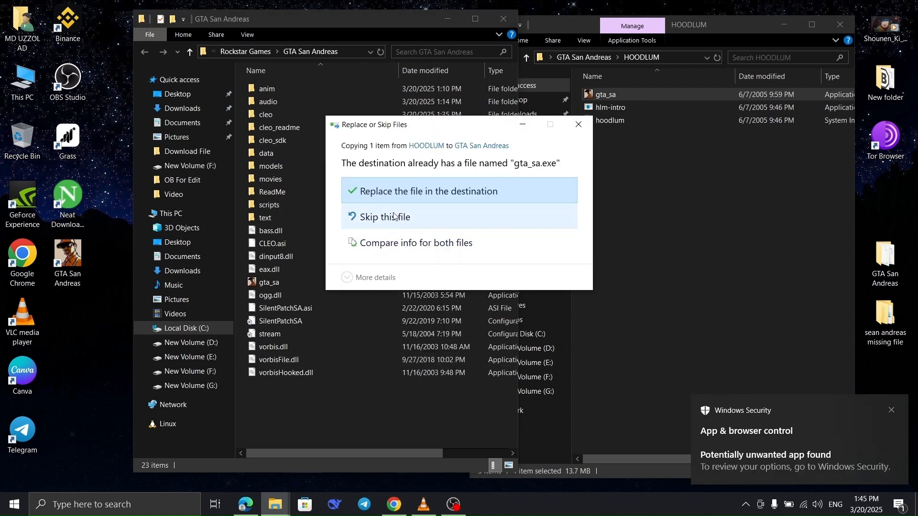
click(401, 191)
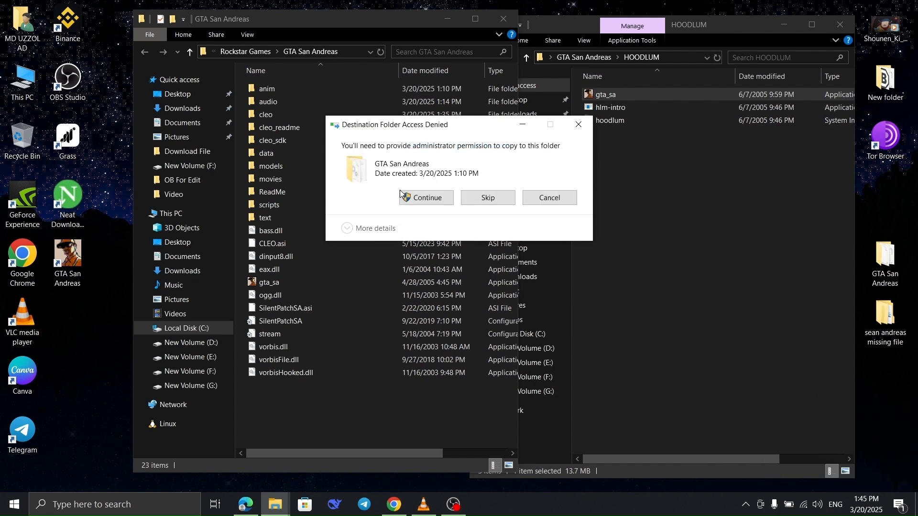
click(402, 194)
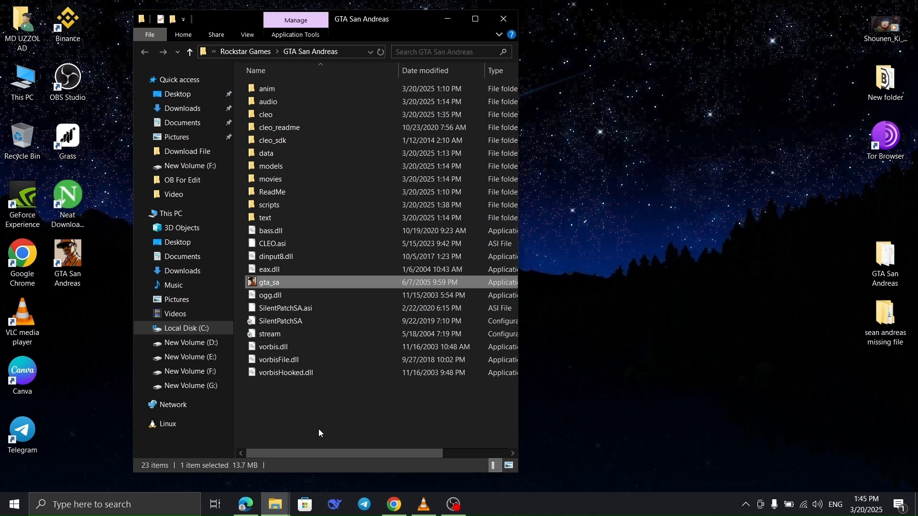
- Refresh the game folder, launch gta_sa and start a new game
right_click(319, 429)
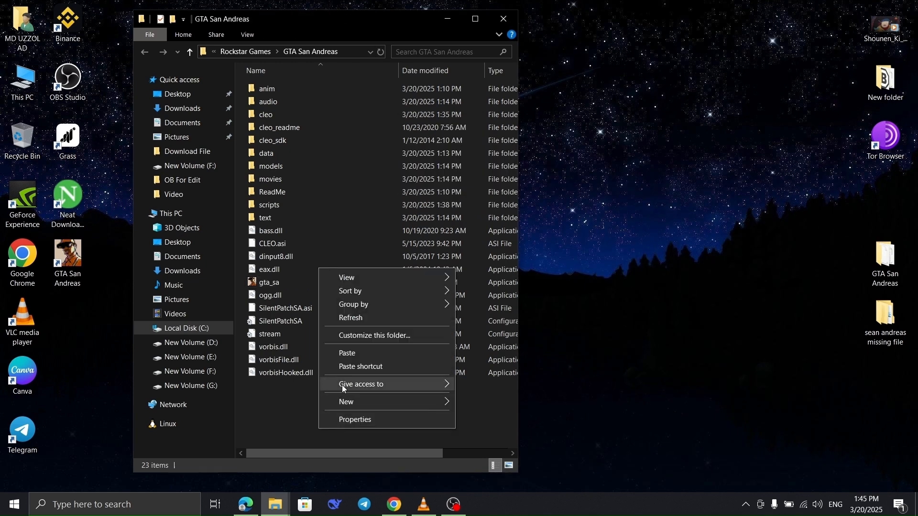
click(365, 319)
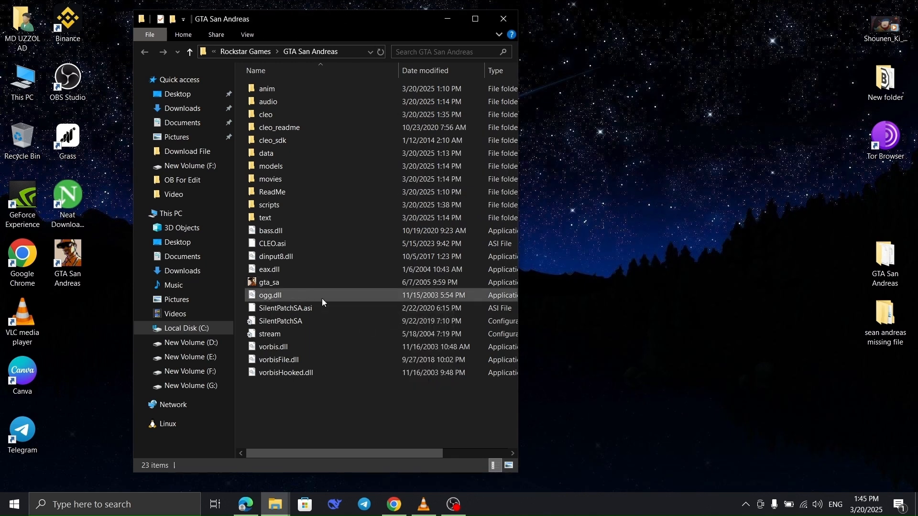
click(289, 283)
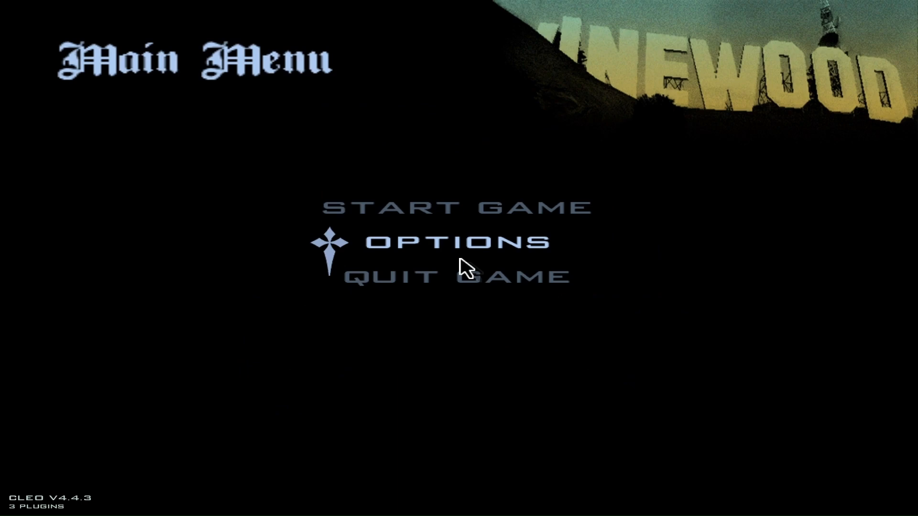
click(502, 209)
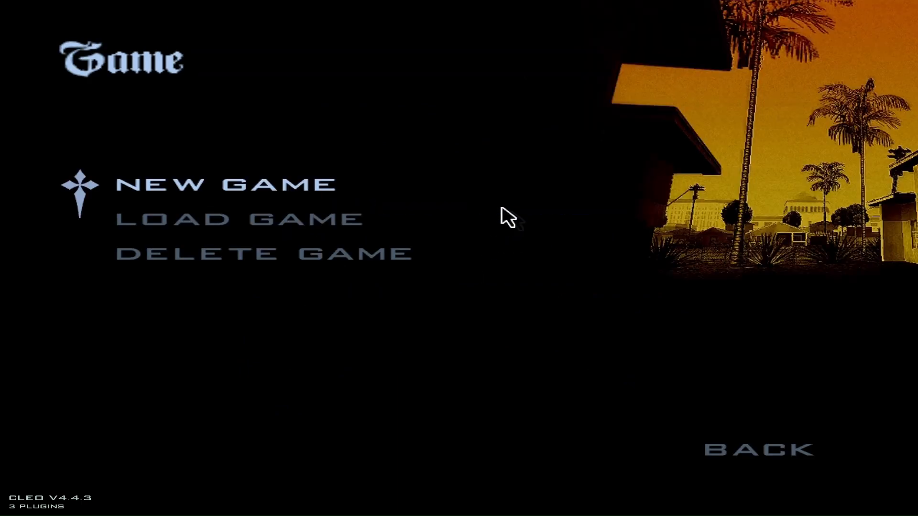
click(341, 187)
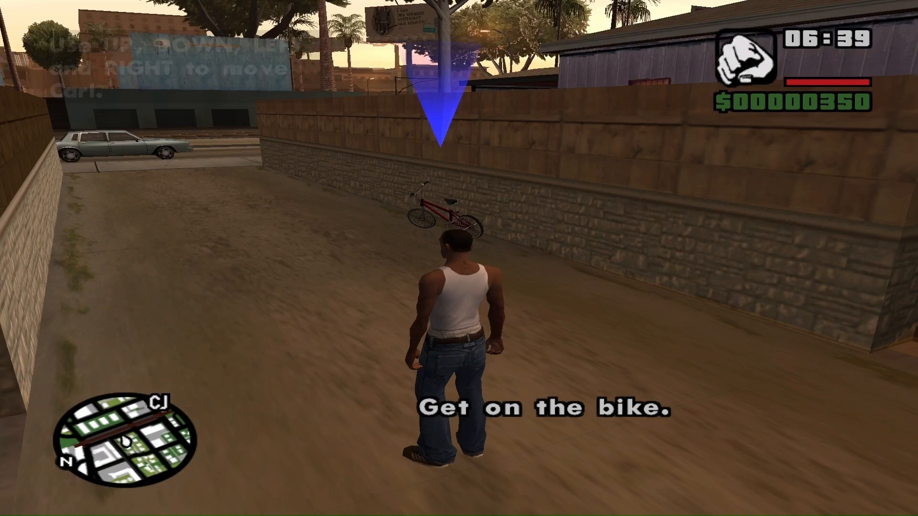
- Run the character up to the red bike in the alley and get on it
key(Up)
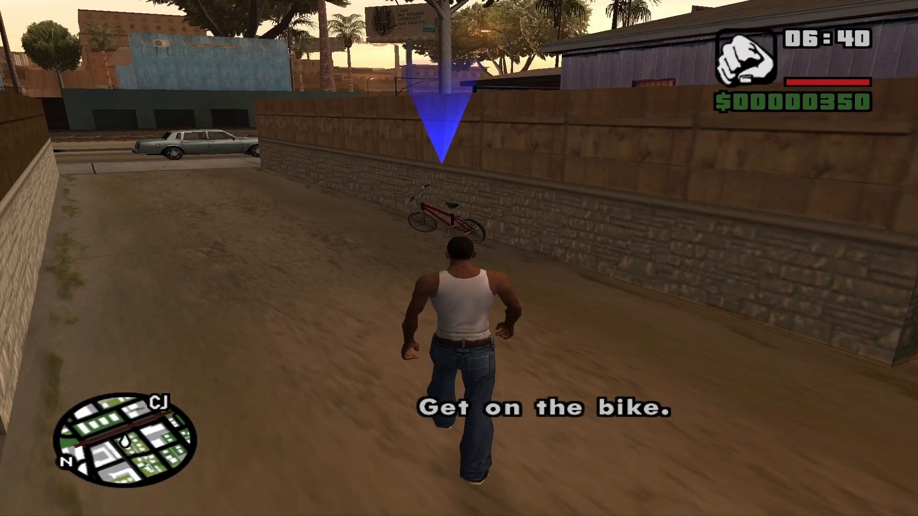
key(w)
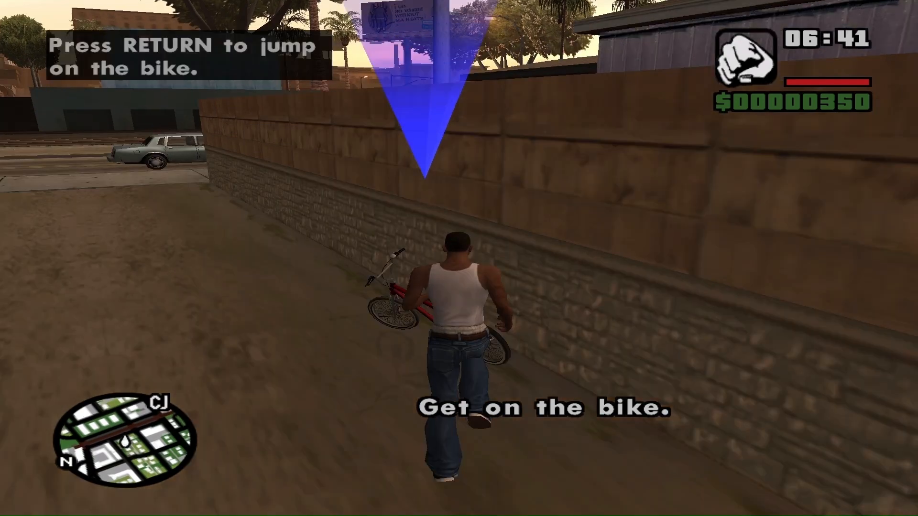
key(Return)
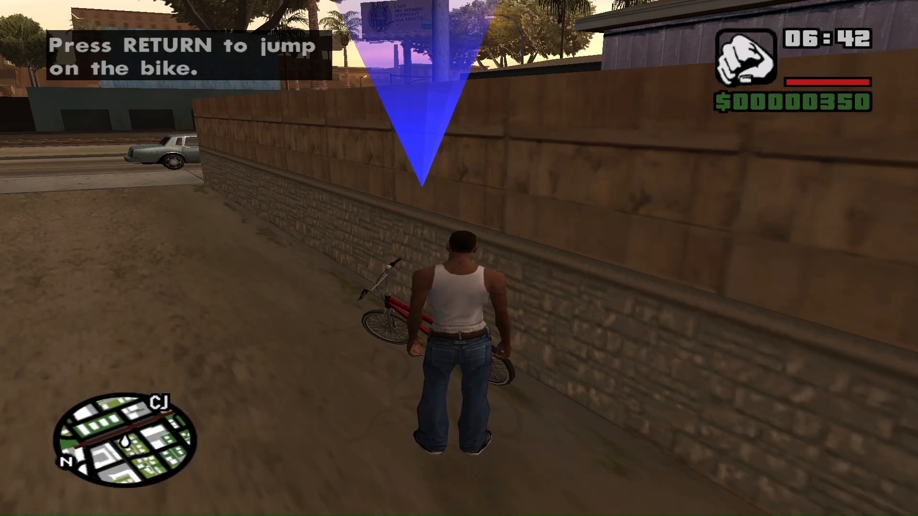
key(w)
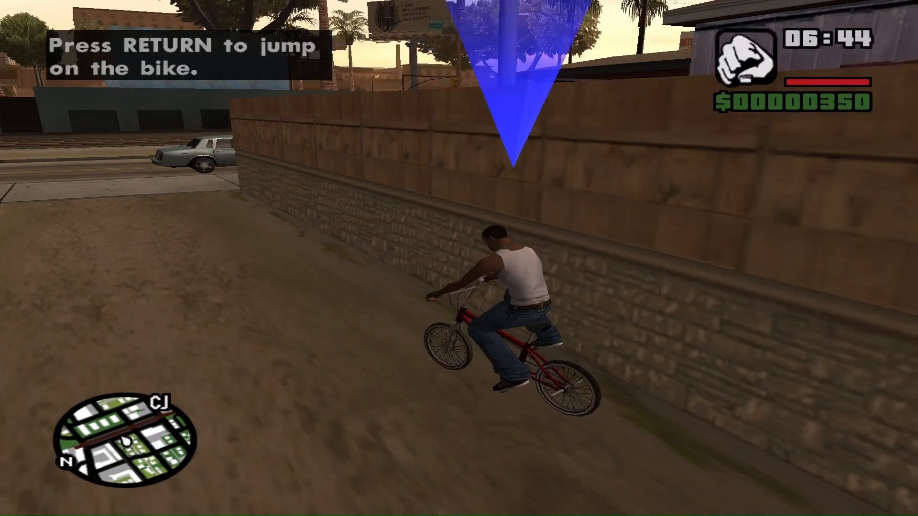